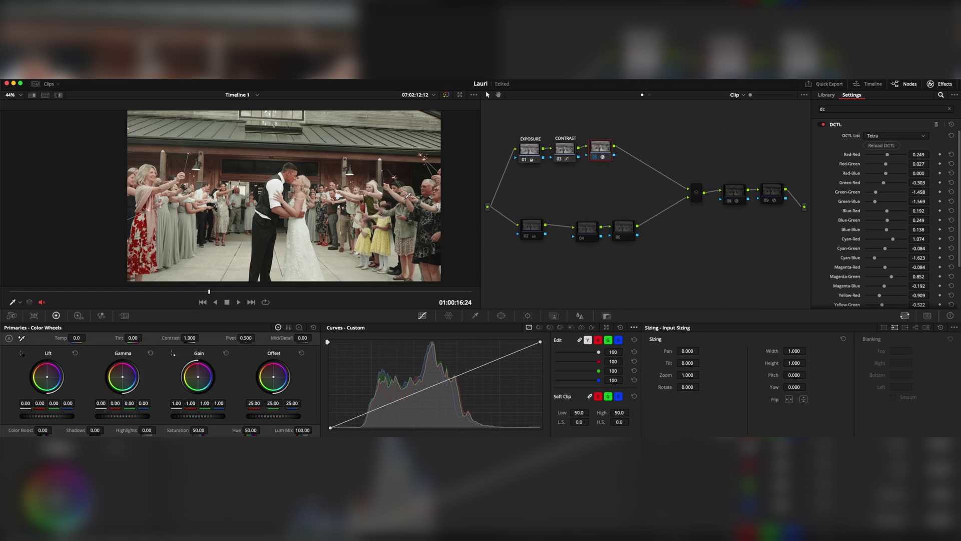
Save the project with the Tetra DCTL node grade in place
key(super+s)
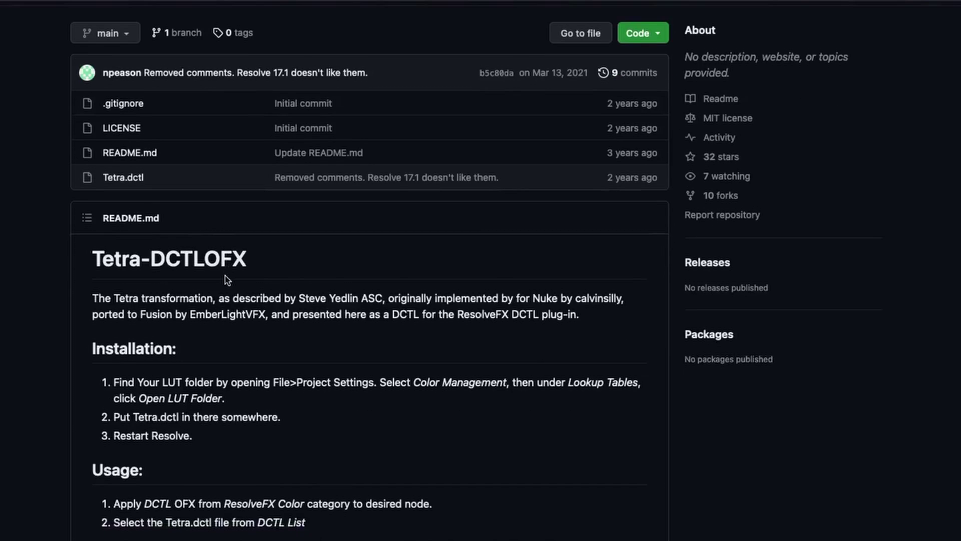
Read the Tetra-DCTLOFX README's Installation and Usage sections, highlighting the Nuke credit and DCTL mention
scroll(210, 261, up, 1)
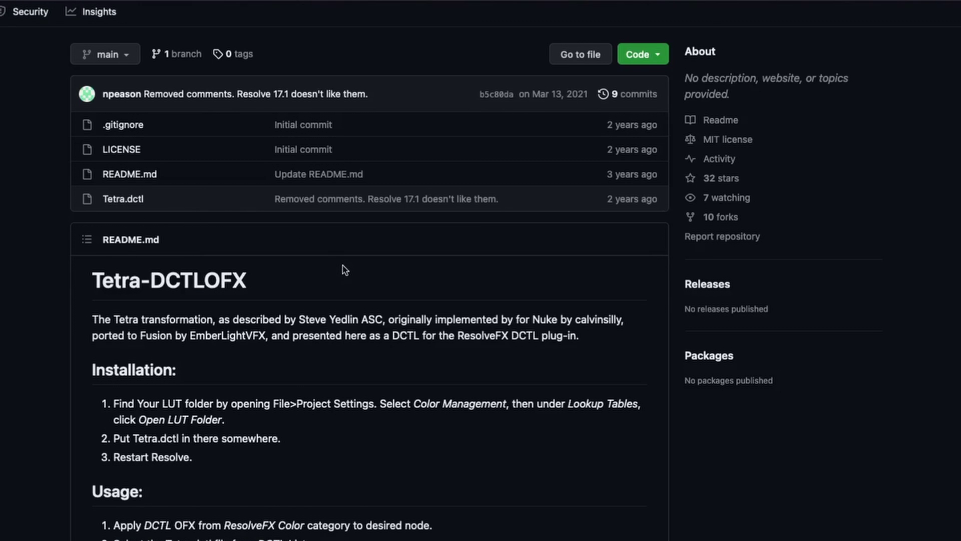
scroll(391, 291, down, 1)
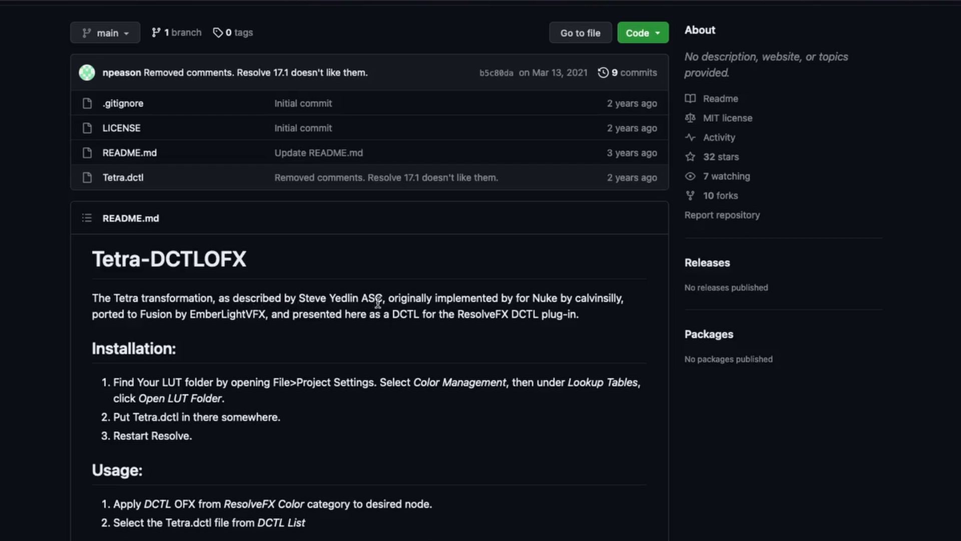
drag(537, 301, 566, 299)
drag(382, 315, 406, 316)
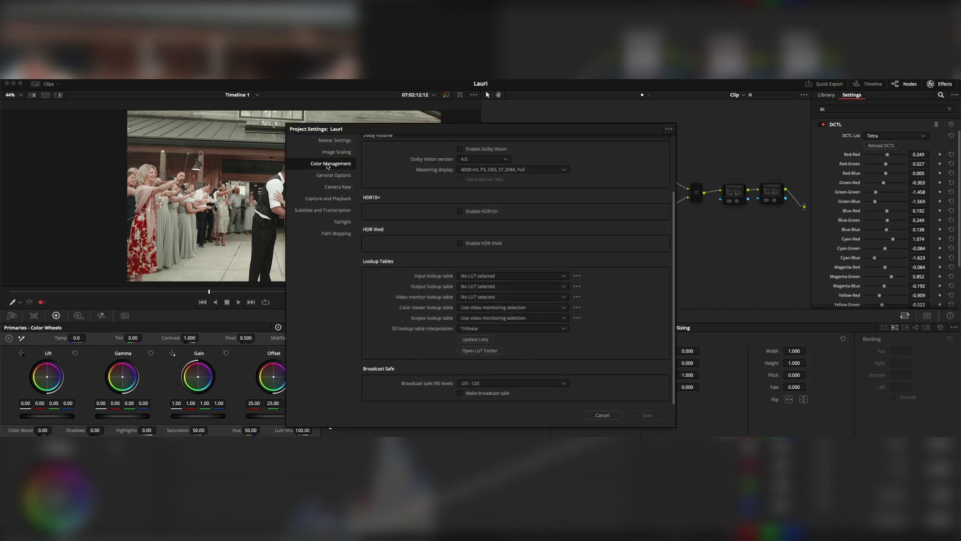
Reveal the LUT folder from Color Management, then close it and Project Settings
click(482, 350)
drag(546, 193, 585, 124)
key(super+Tab)
click(600, 414)
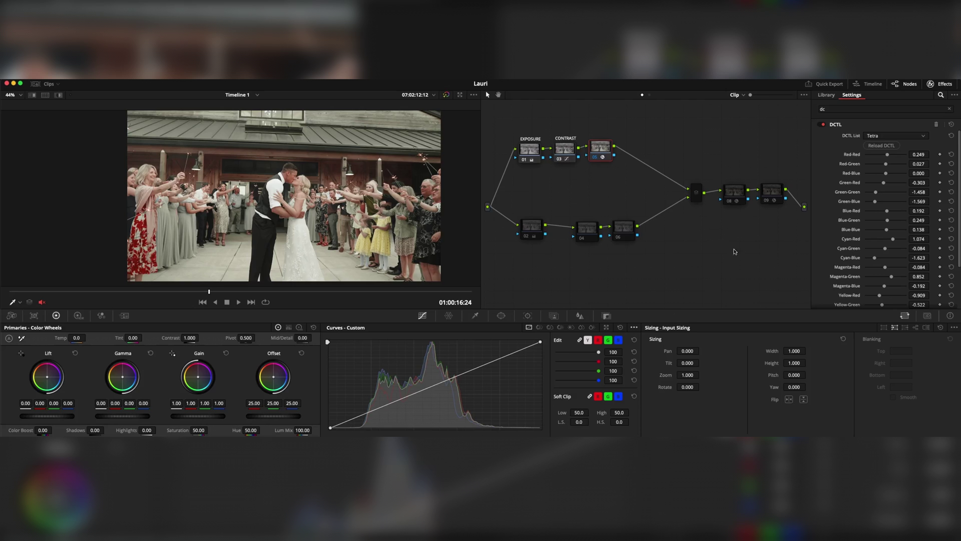
Tidy the upper and lower node branches and line up nodes 08 and 09
drag(529, 150, 563, 151)
drag(601, 147, 609, 148)
drag(510, 213, 622, 238)
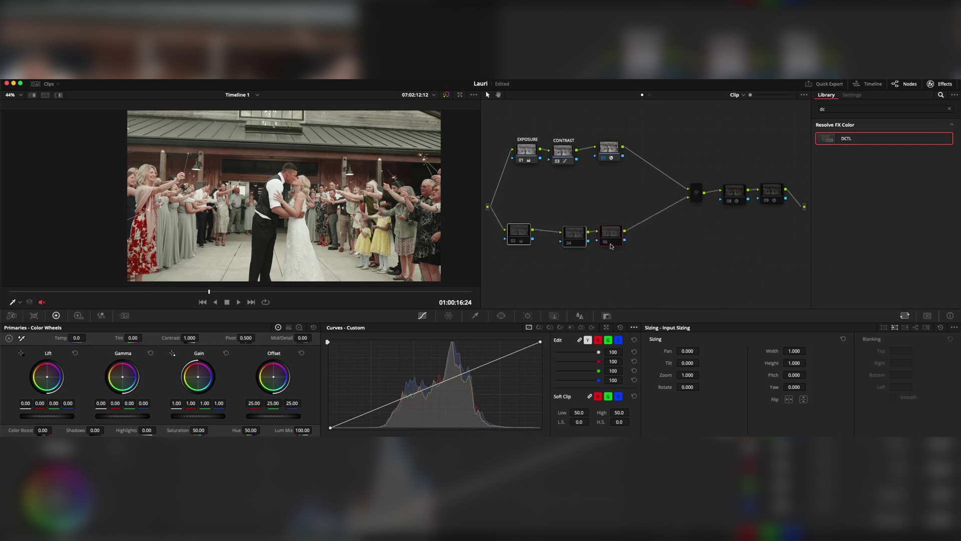
click(564, 150)
click(534, 154)
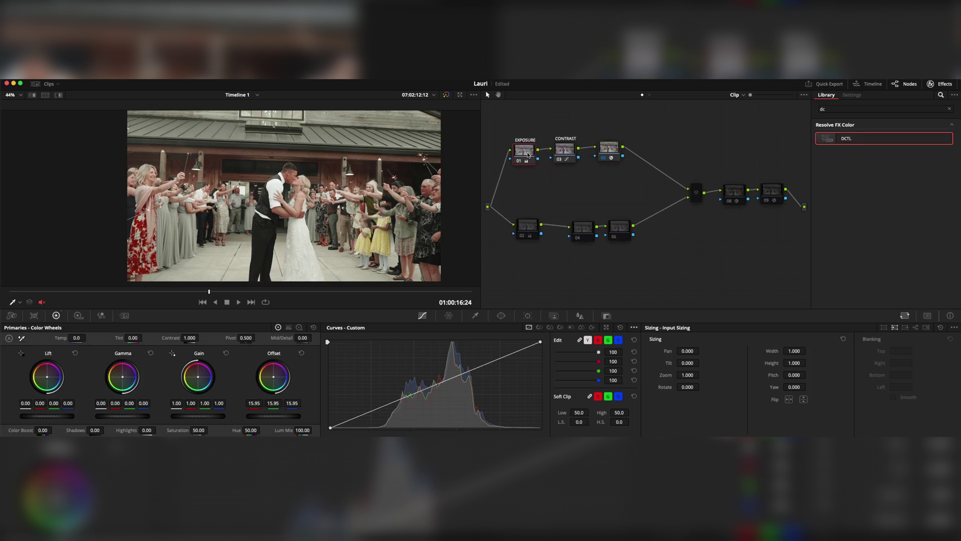
drag(496, 233, 631, 221)
drag(519, 234, 519, 230)
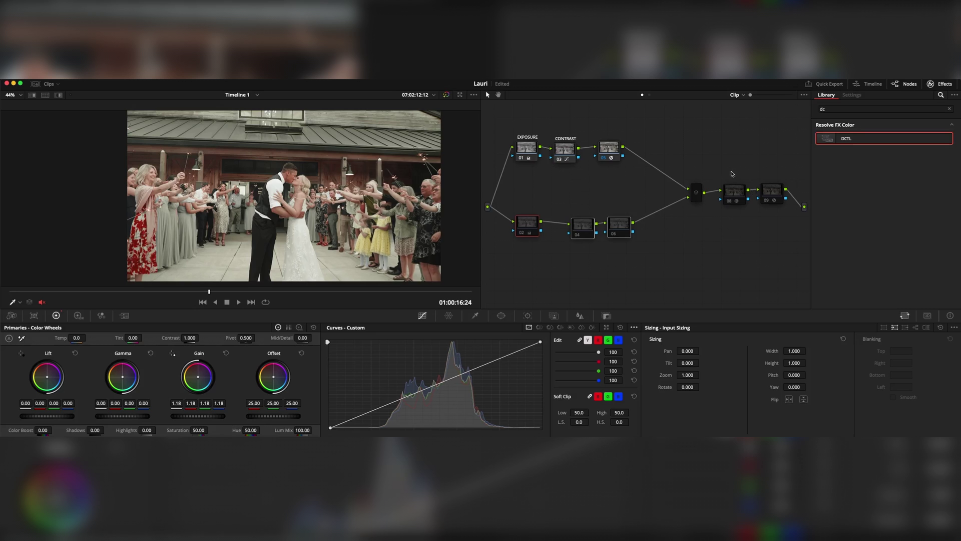
drag(720, 172, 765, 227)
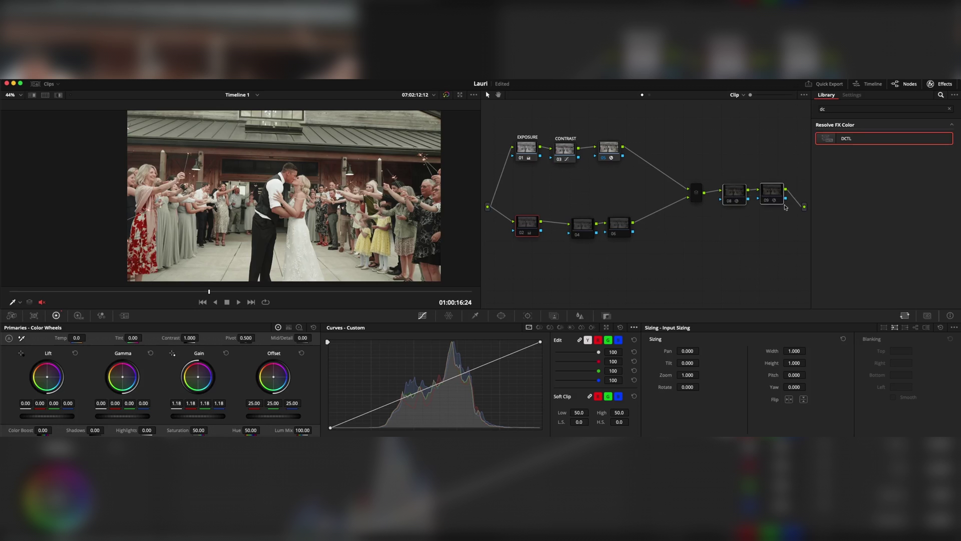
drag(734, 197, 775, 190)
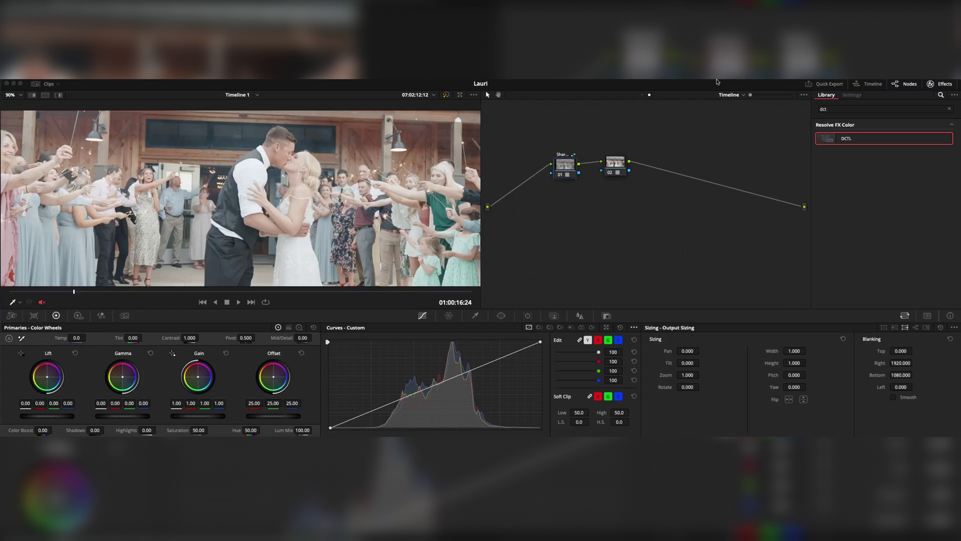
Place timeline-level nodes 01 and 02 side by side, then return to the clip's node graph
click(642, 95)
drag(564, 206, 608, 193)
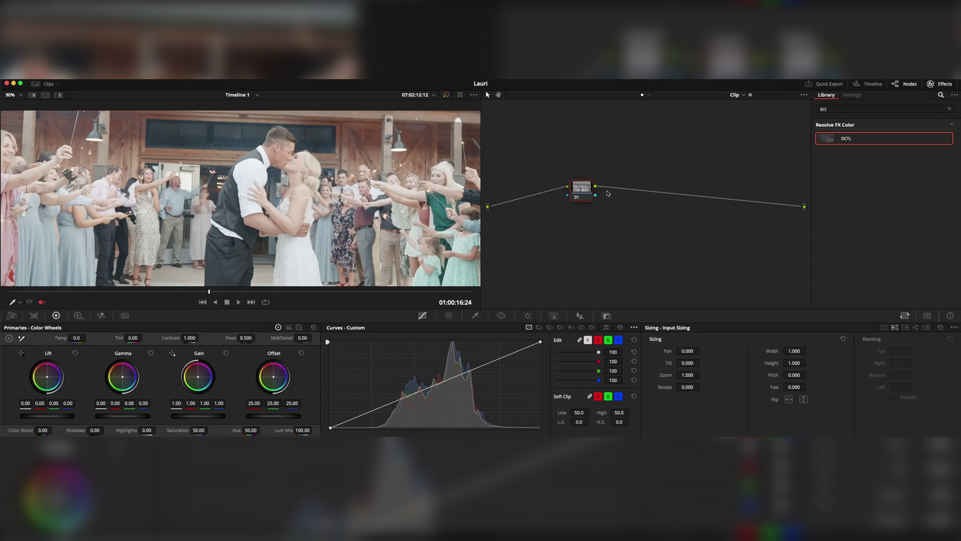
scroll(221, 185, down, 3)
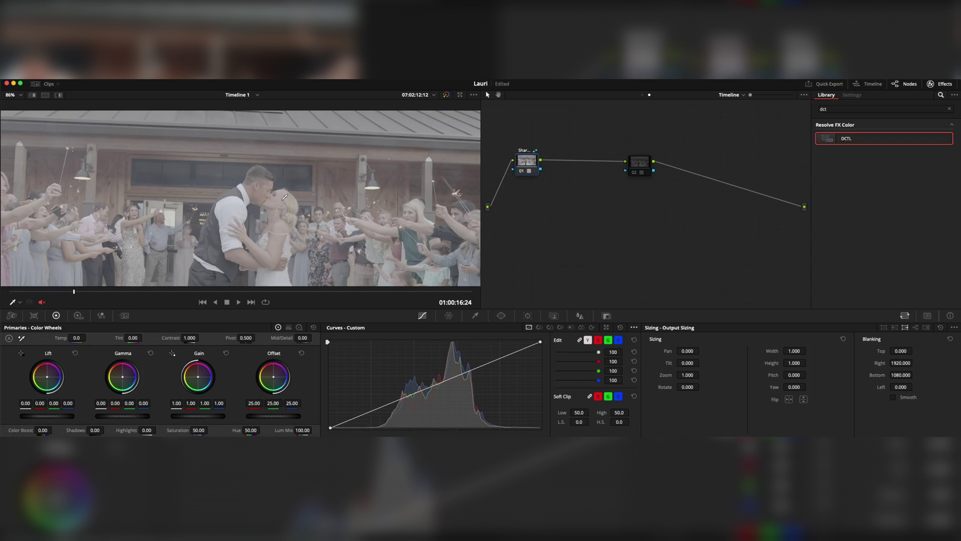
mouse_move(528, 162)
mouse_down()
mouse_move(543, 157)
mouse_move(526, 164)
mouse_up()
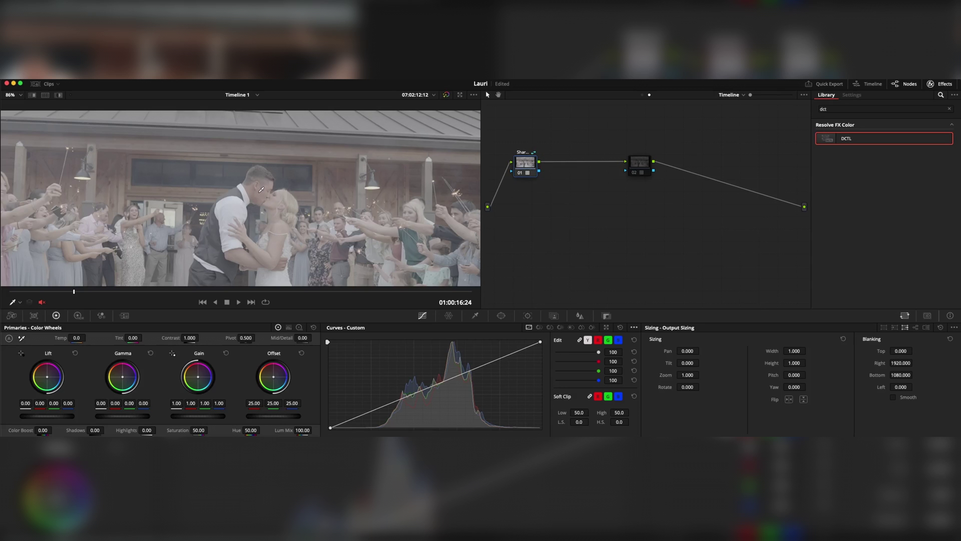
drag(631, 174, 574, 174)
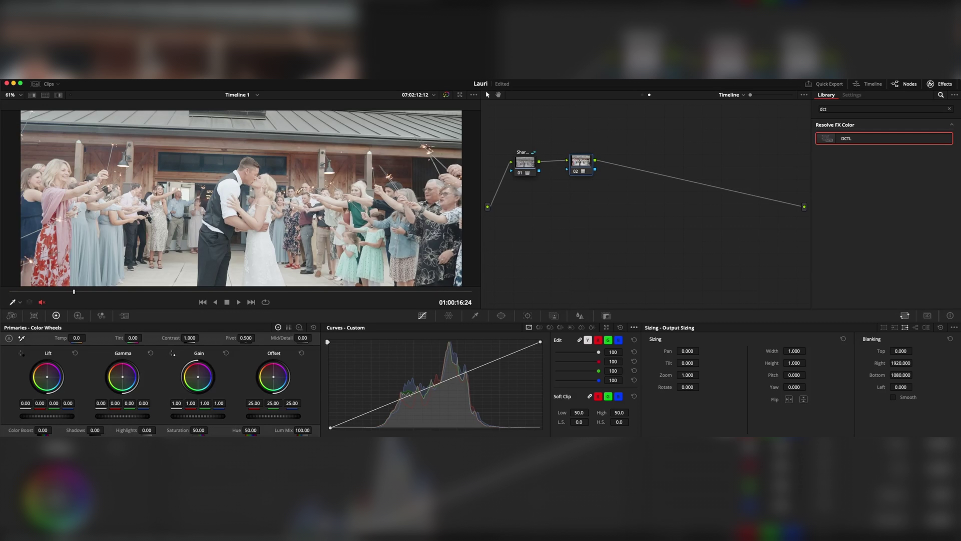
scroll(259, 179, down, 3)
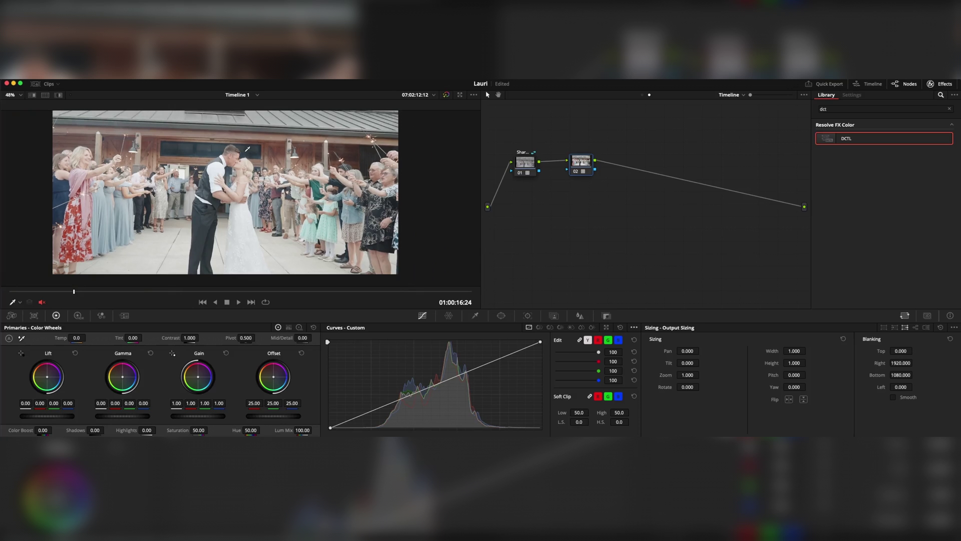
drag(528, 169, 538, 168)
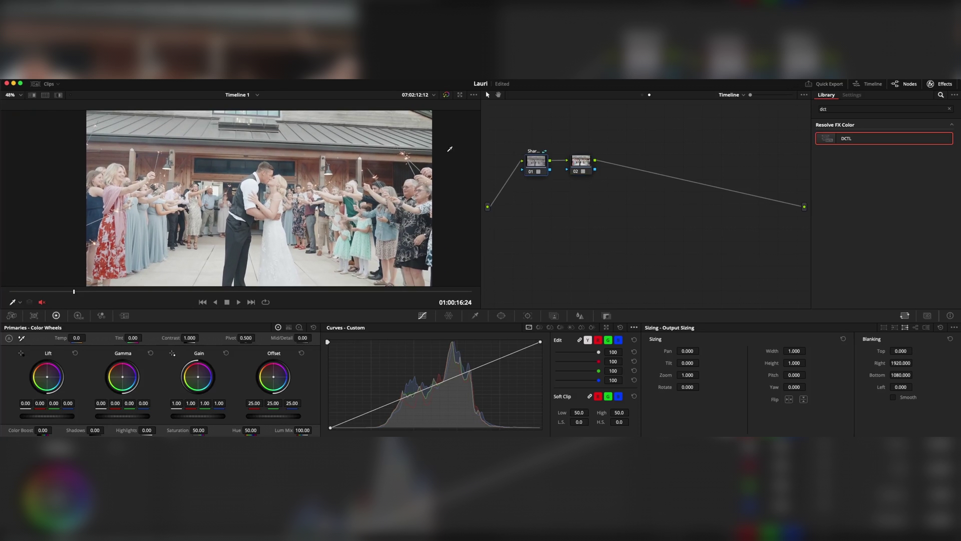
click(642, 95)
Reposition node 01 and label it 'exposure'
scroll(268, 200, up, 1)
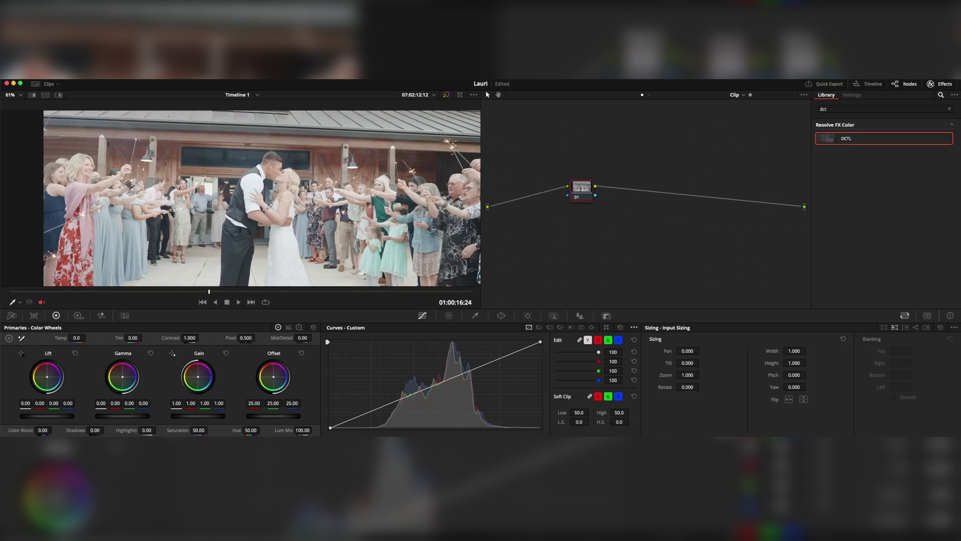
scroll(252, 188, down, 2)
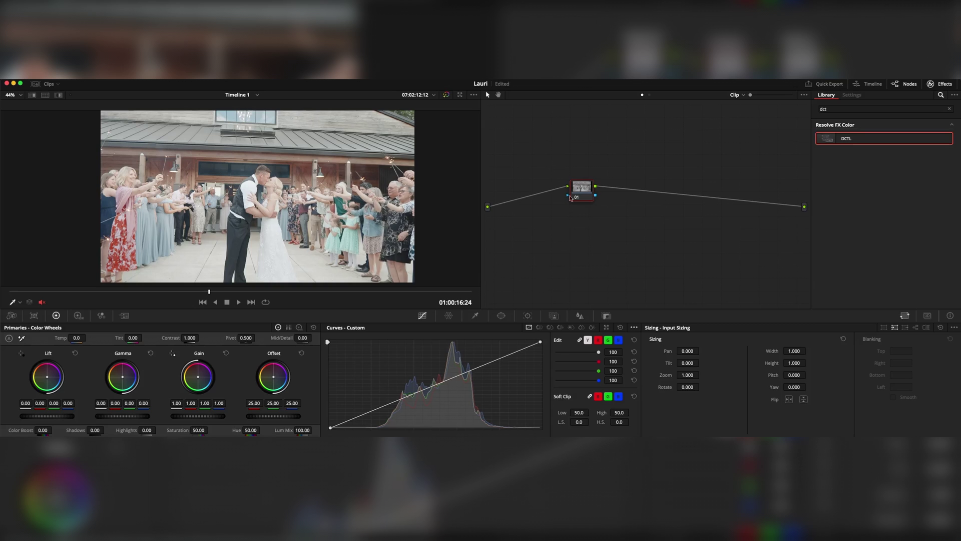
drag(571, 198, 534, 175)
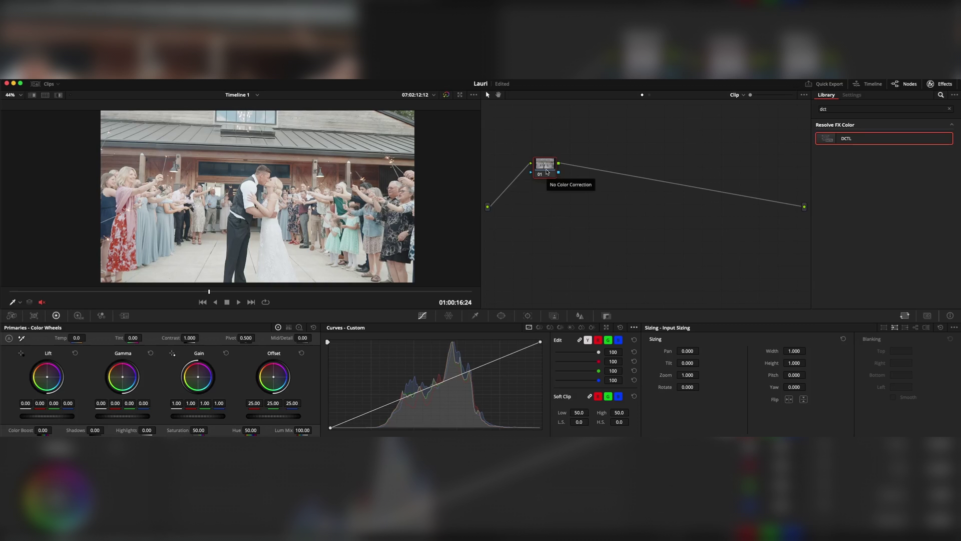
right_click(547, 172)
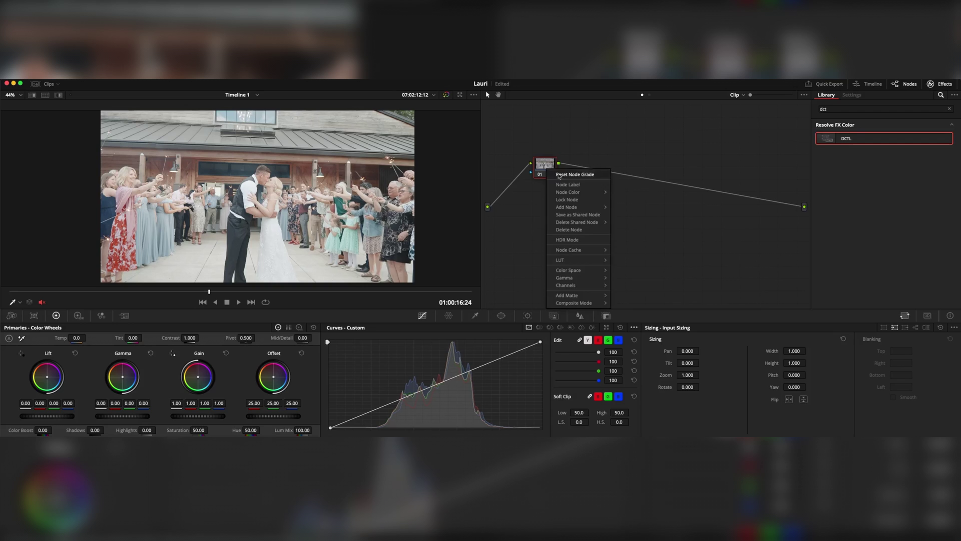
click(569, 186)
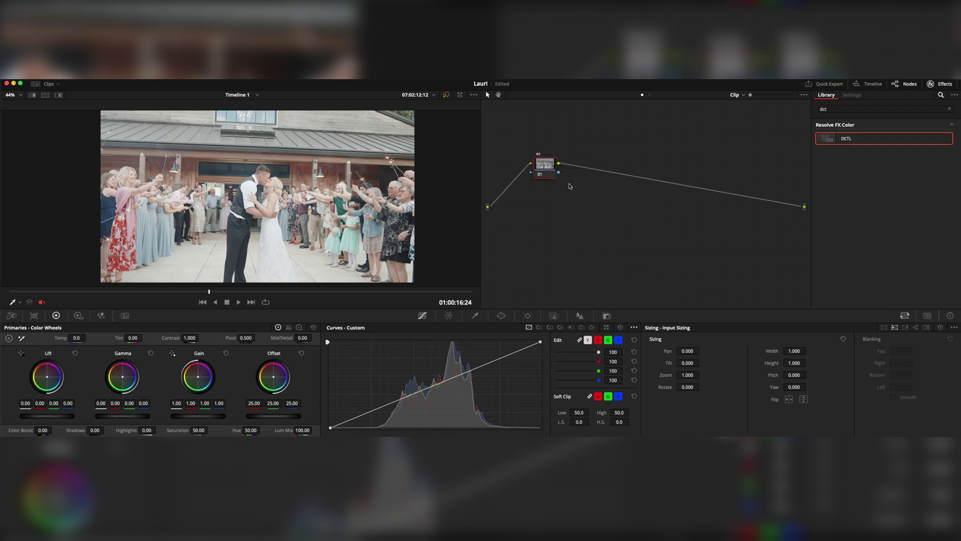
text(exposure)
key(Return)
Add two more serial nodes, labelling them 'contrast' and 'balance'
key(alt+s)
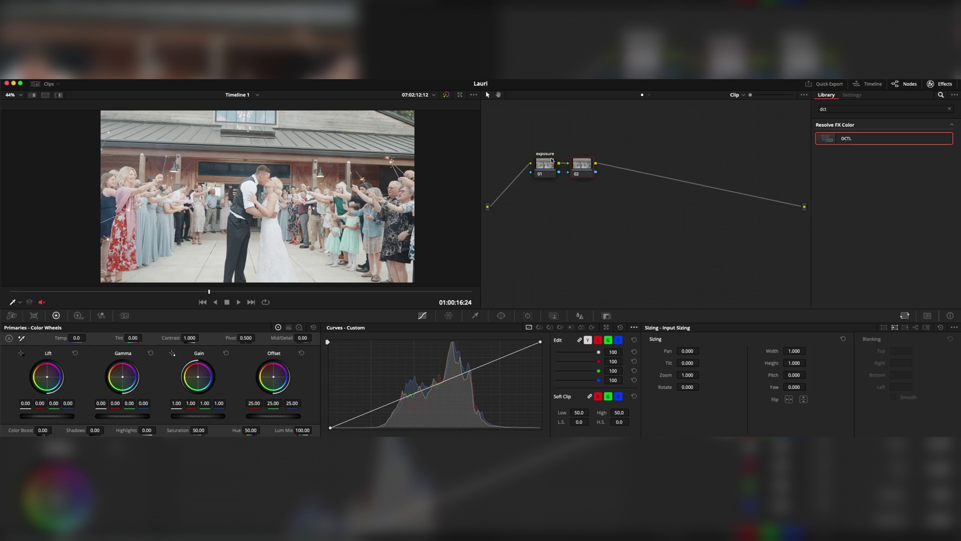
right_click(580, 169)
click(606, 184)
text(contrast)
key(Return)
key(alt+s)
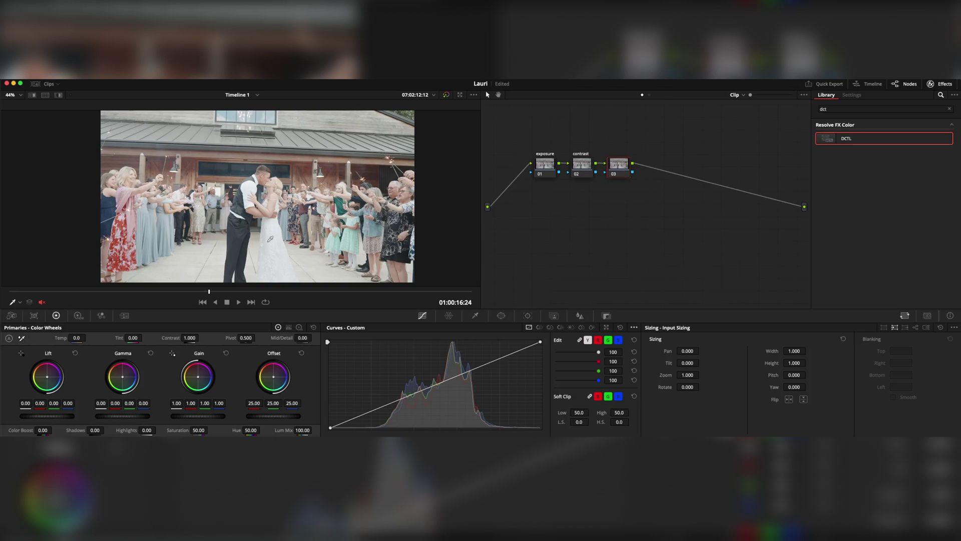
drag(625, 175, 623, 174)
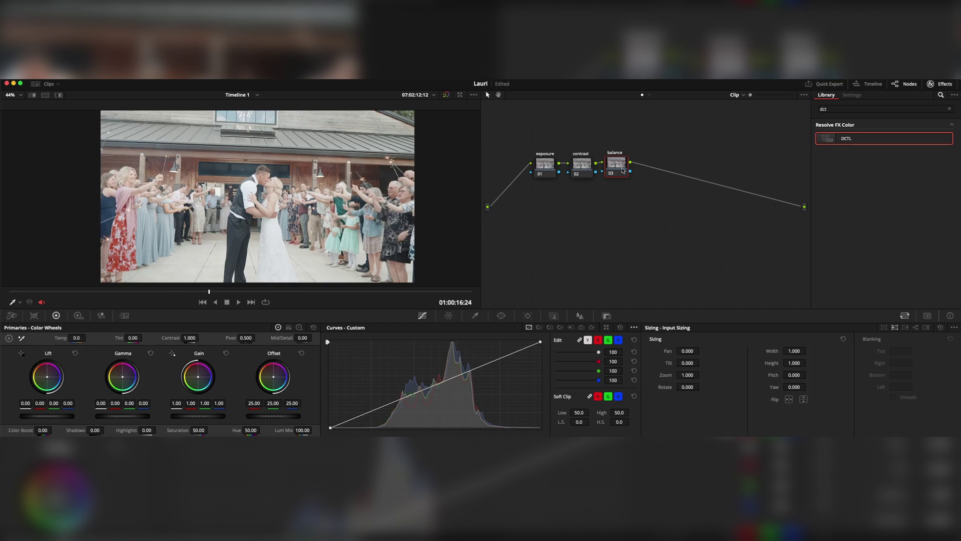
Add a parallel three-node lower branch and arrange both rows around the mixer
key(alt+p)
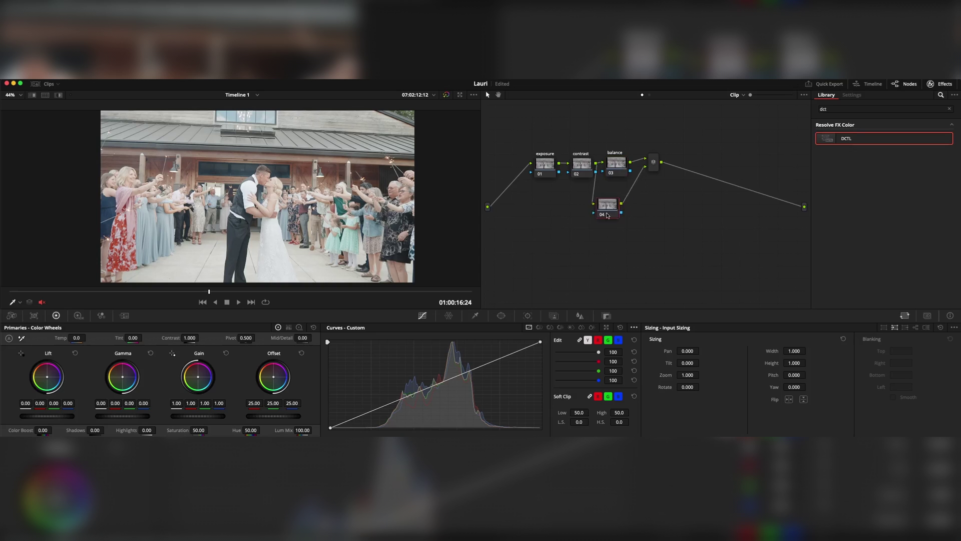
drag(589, 224, 552, 228)
drag(653, 162, 660, 209)
click(553, 228)
drag(596, 172, 551, 175)
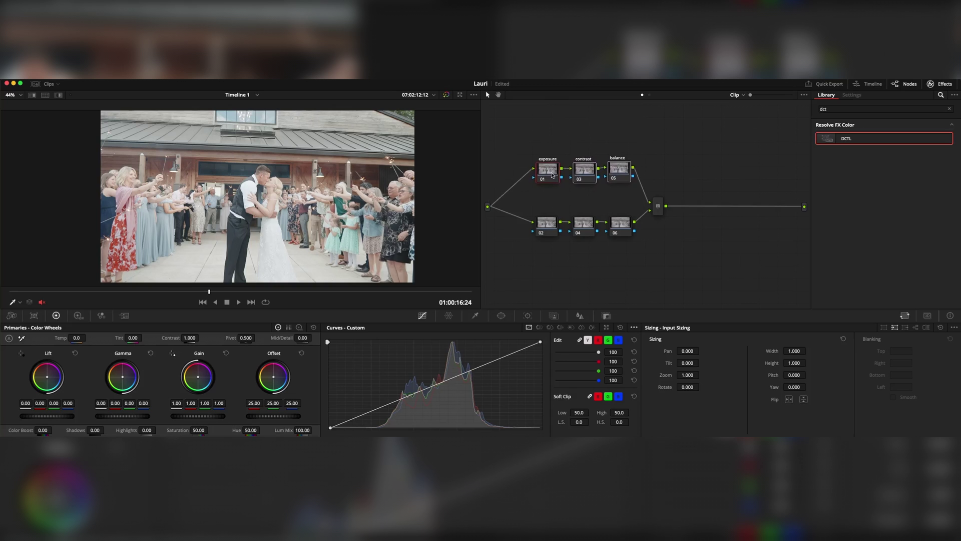
drag(646, 248, 533, 246)
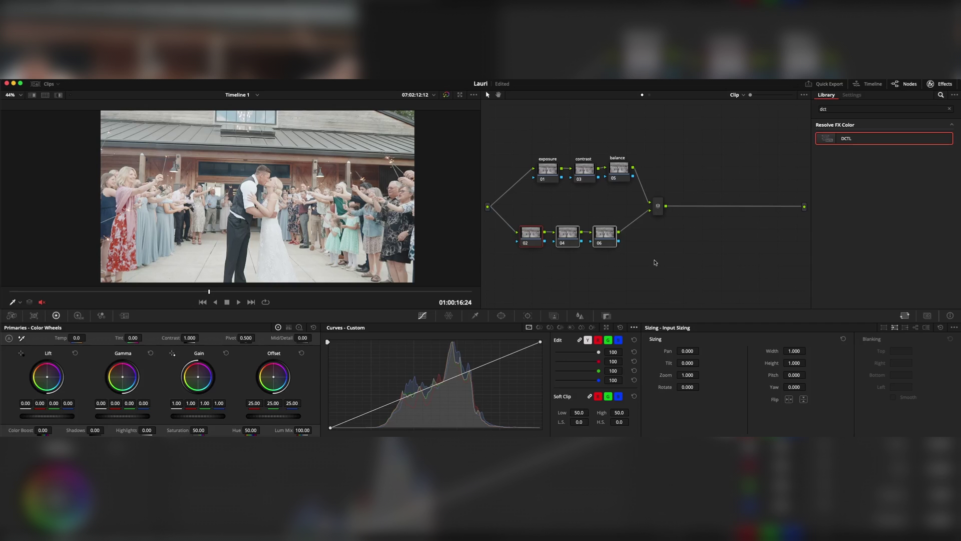
drag(599, 234, 631, 235)
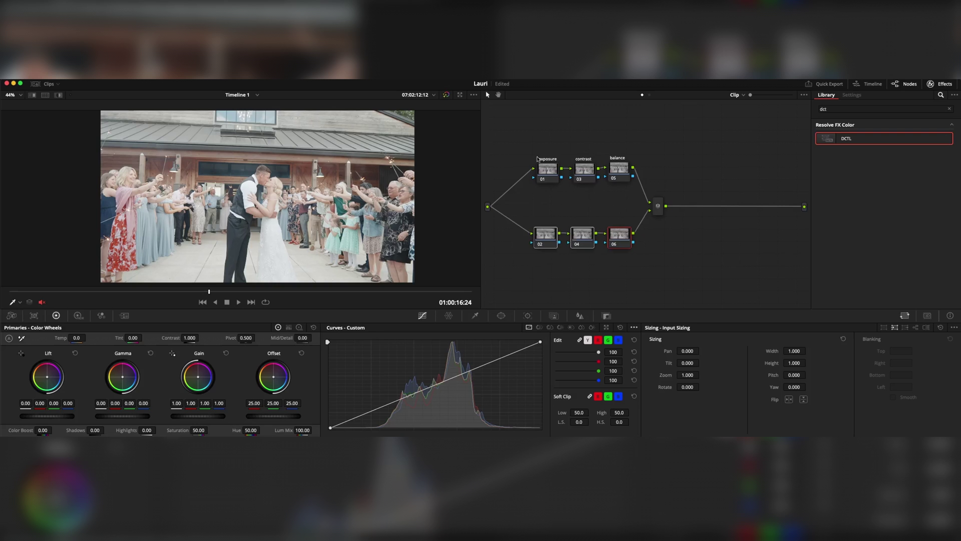
drag(521, 145, 629, 194)
mouse_move(623, 173)
mouse_down()
mouse_move(596, 189)
mouse_move(627, 178)
mouse_up()
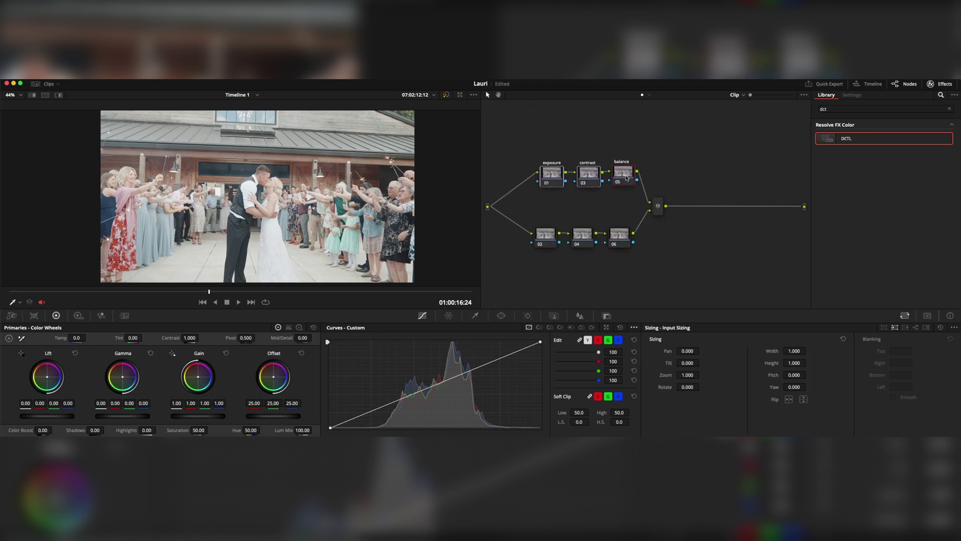
Add serial nodes 08 and 09 after the mixer
click(663, 208)
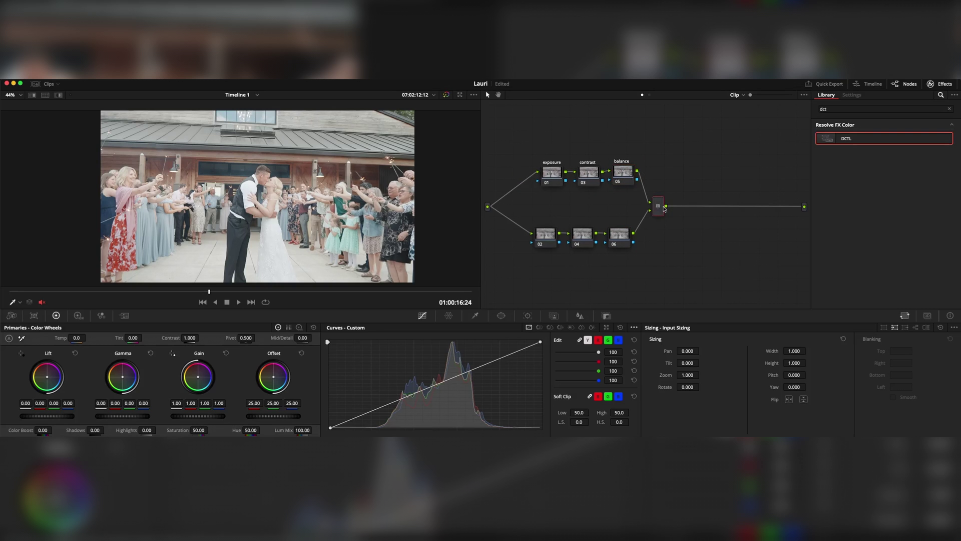
key(alt+s)
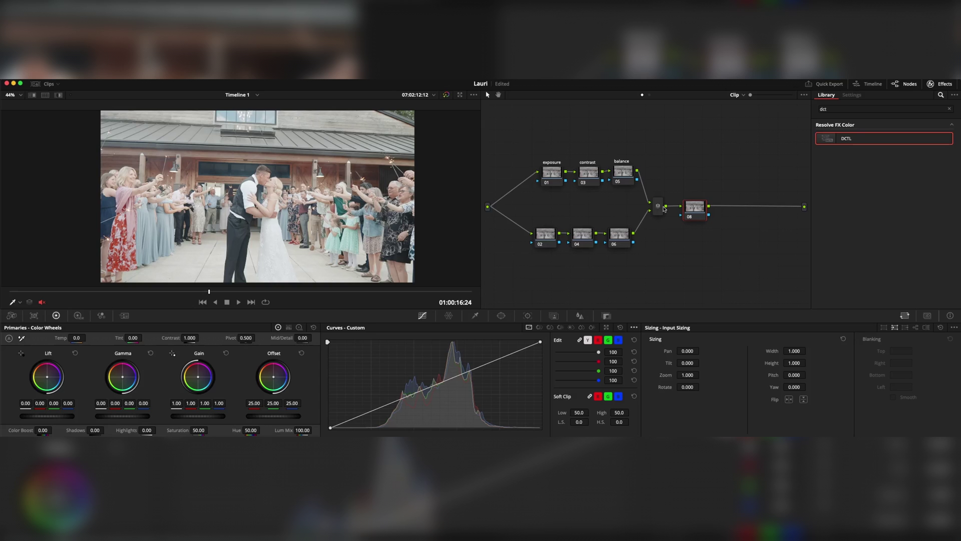
key(alt+s)
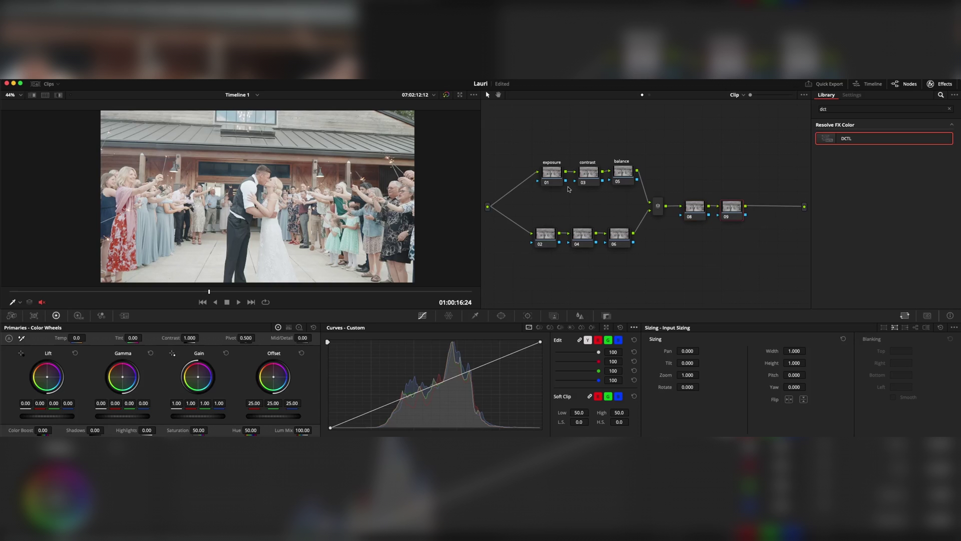
On the exposure node, lower Offset to 13.95, nudge Lift slightly and set Gain to 0.96
drag(551, 175, 547, 173)
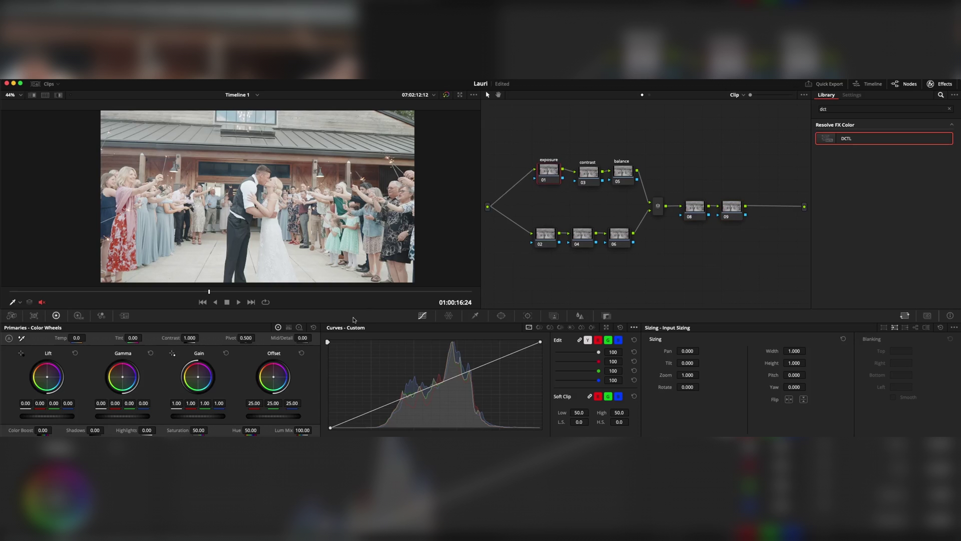
drag(273, 416, 245, 416)
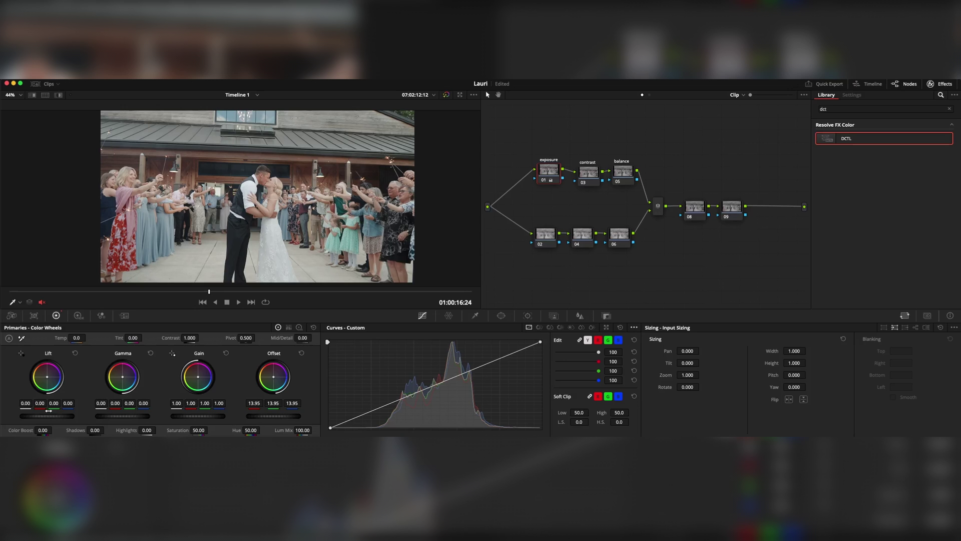
drag(47, 416, 49, 416)
drag(198, 416, 194, 416)
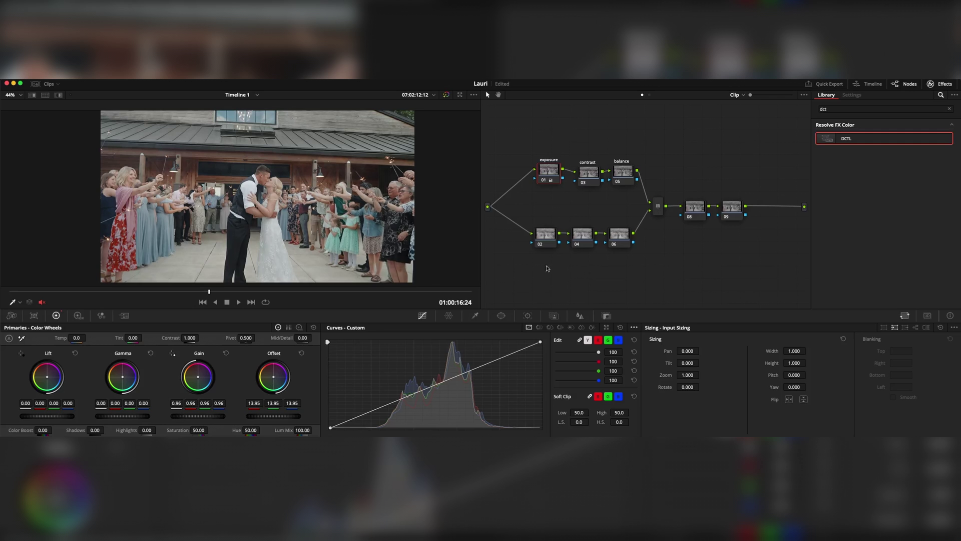
click(589, 172)
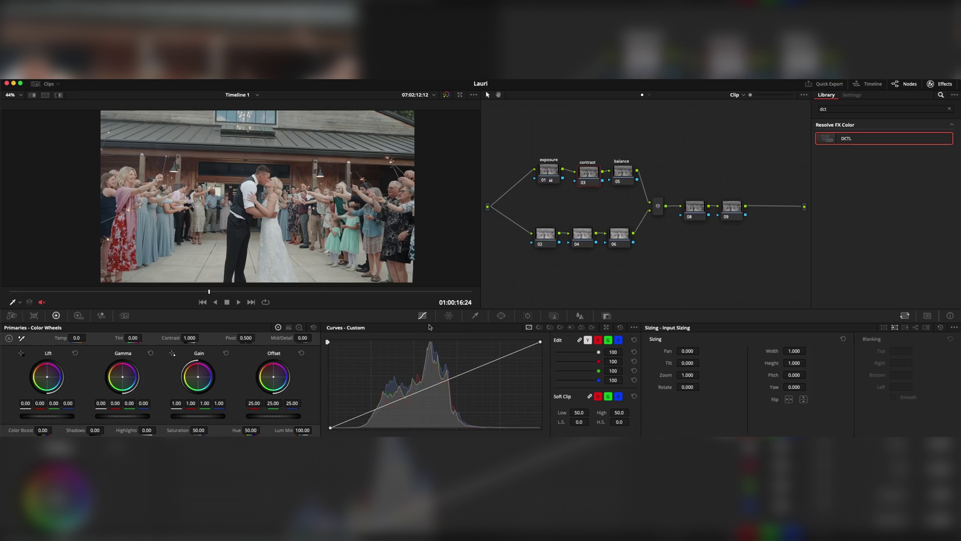
Shape a gentle S-curve on the contrast node, pulling shadows down and highlights up
click(634, 327)
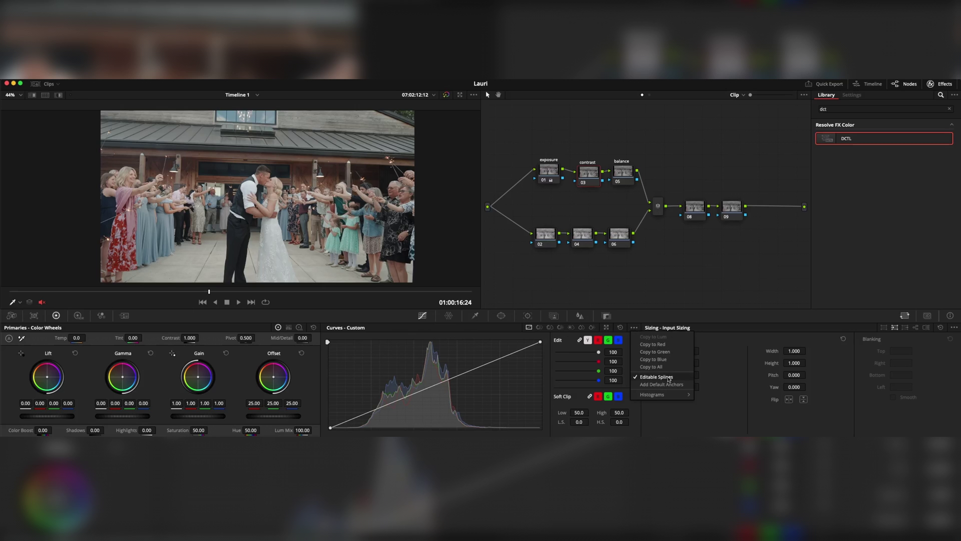
click(330, 427)
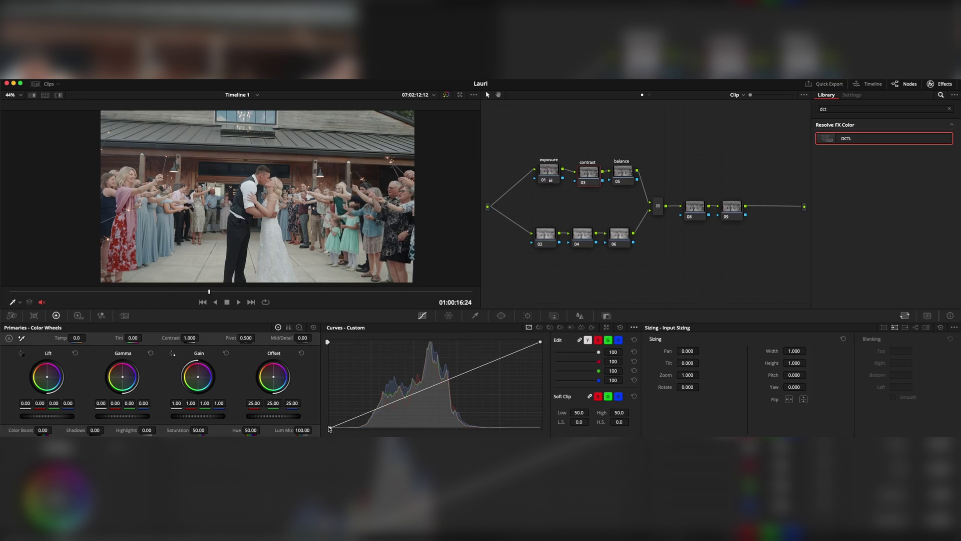
click(401, 398)
drag(402, 399, 388, 410)
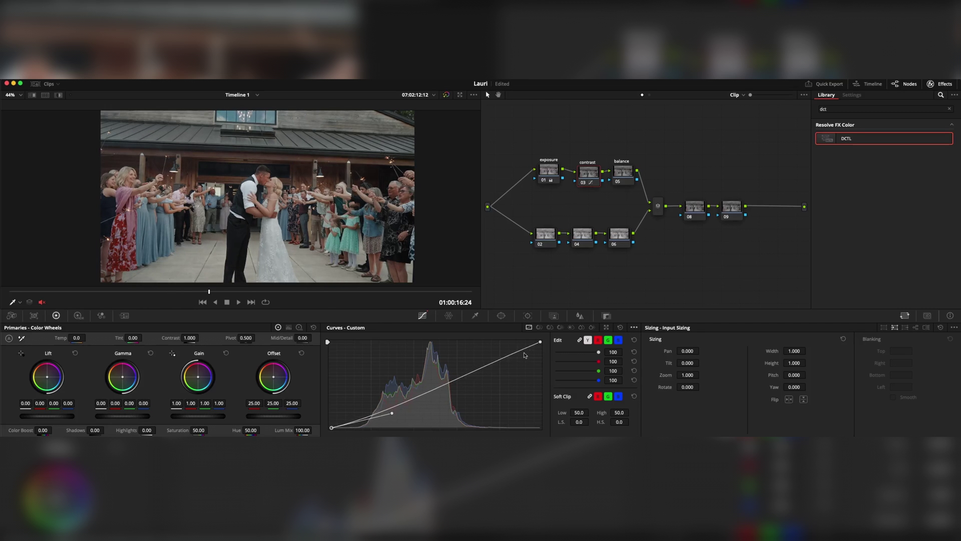
click(470, 370)
drag(469, 370, 488, 347)
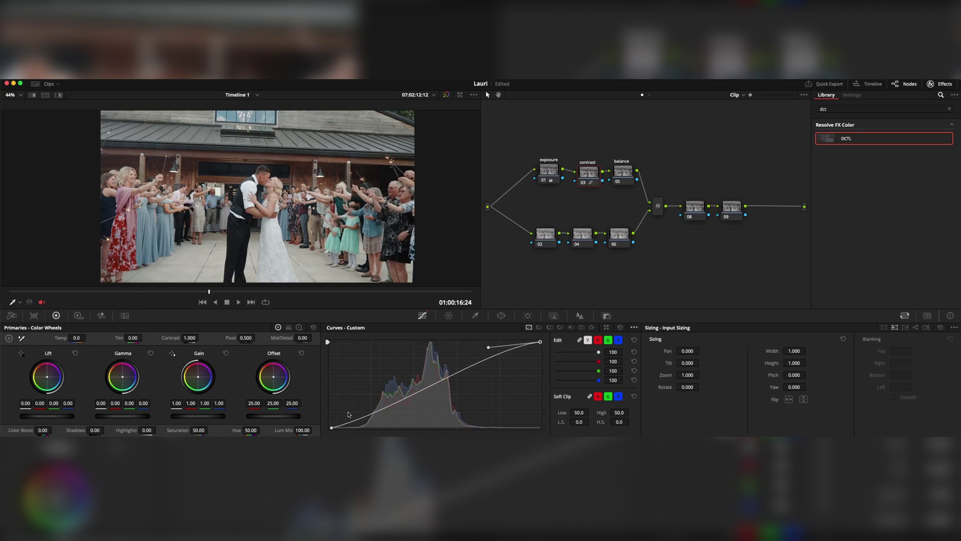
click(332, 429)
drag(393, 413, 388, 416)
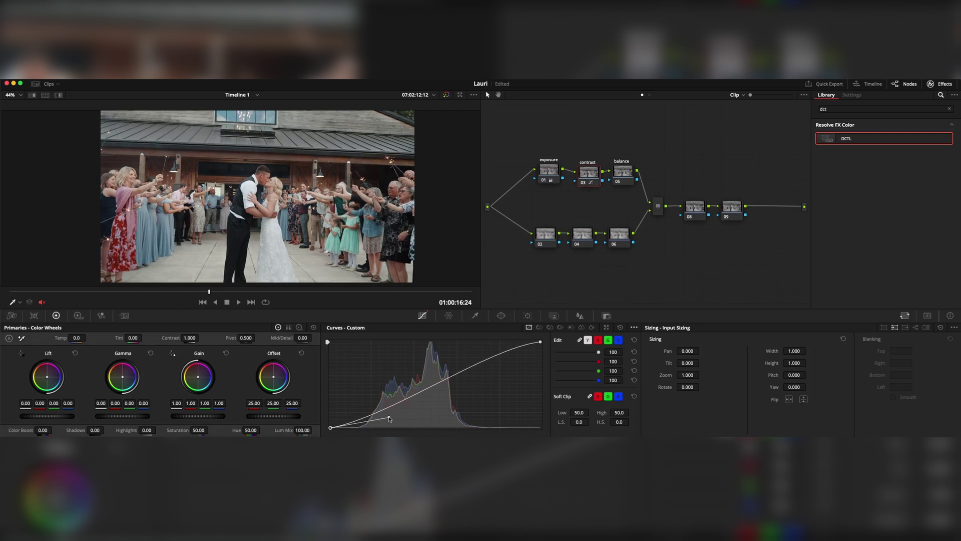
drag(330, 429, 330, 428)
scroll(324, 209, up, 5)
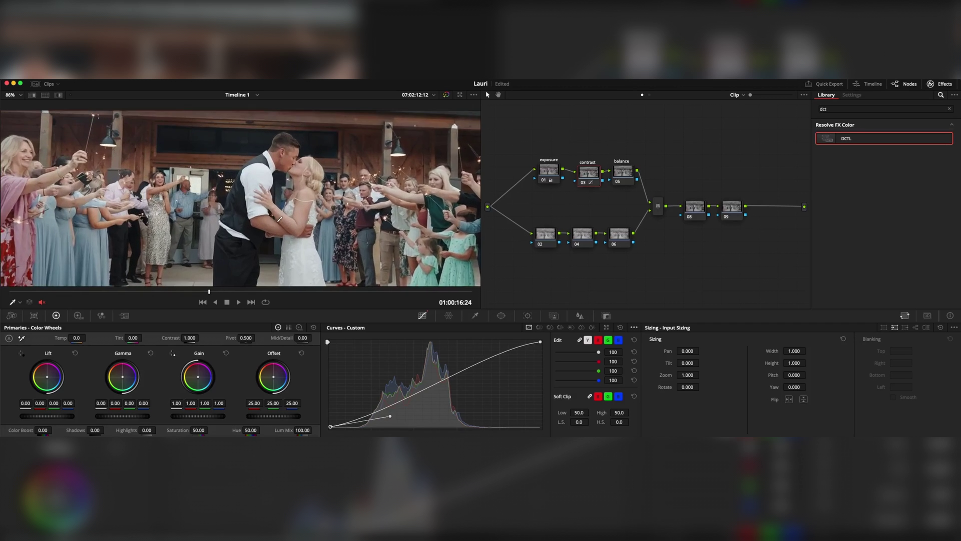
scroll(324, 210, down, 7)
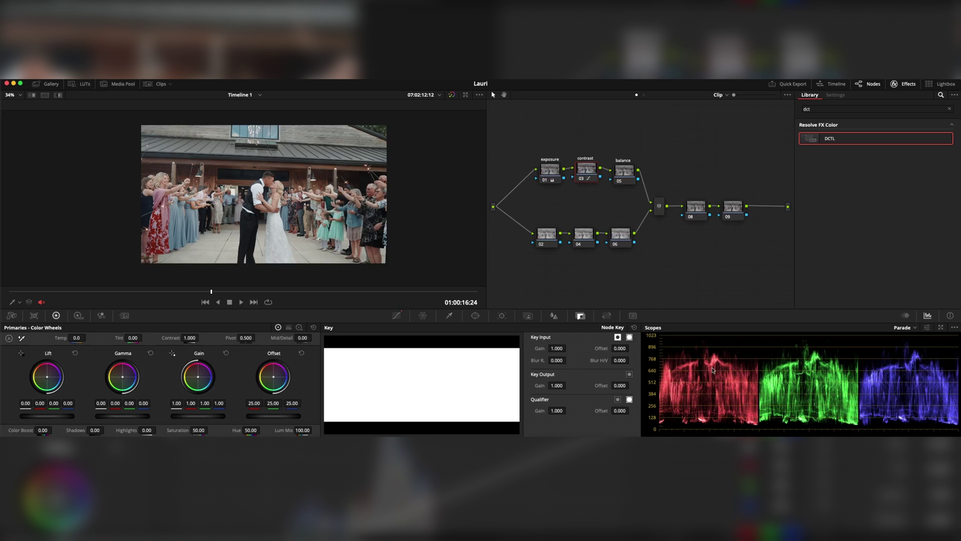
click(622, 173)
Apply the DCTL effect to the balance node and set its DCTL List to Tetra
drag(623, 175, 622, 173)
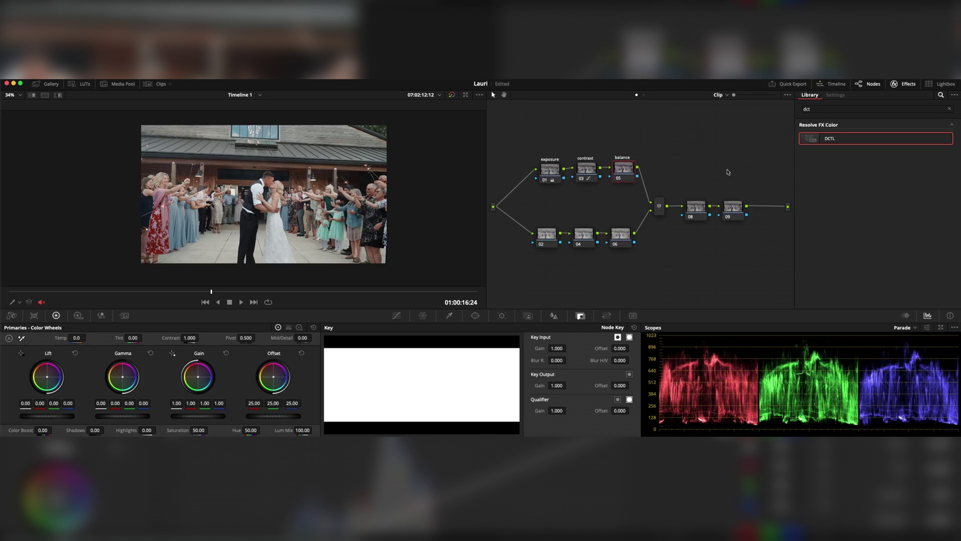
mouse_move(815, 142)
mouse_down()
mouse_move(680, 153)
mouse_move(807, 155)
mouse_up()
click(835, 110)
key(BackSpace)
key(BackSpace)
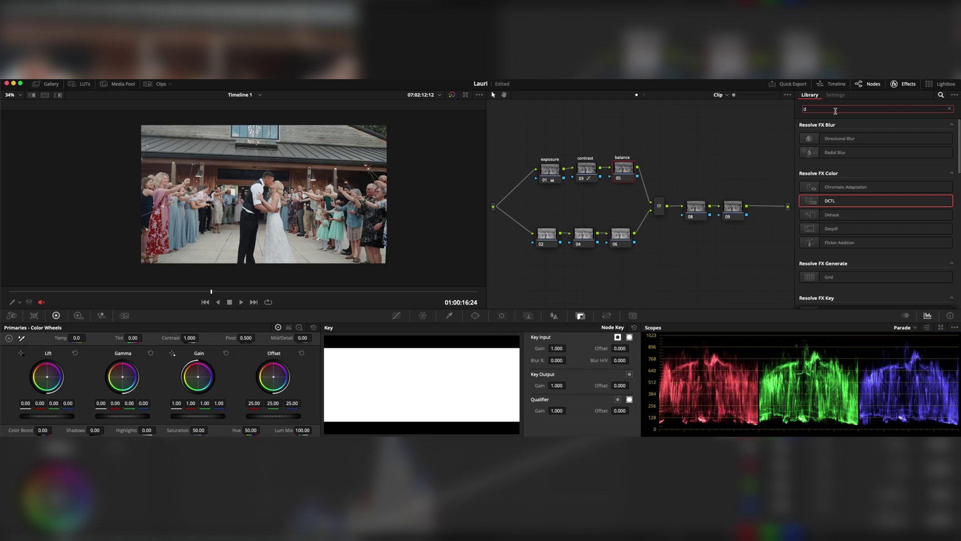
text(ct)
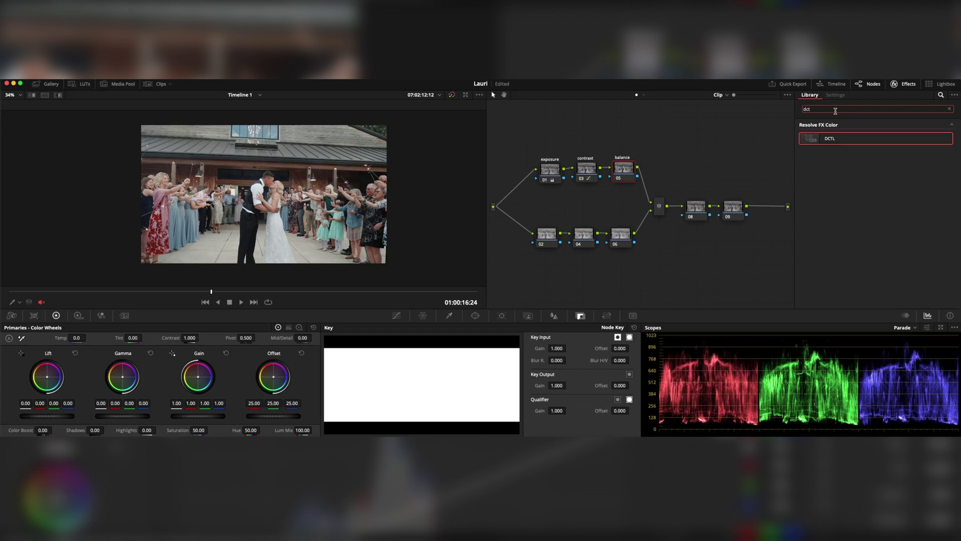
drag(845, 132, 632, 175)
click(907, 137)
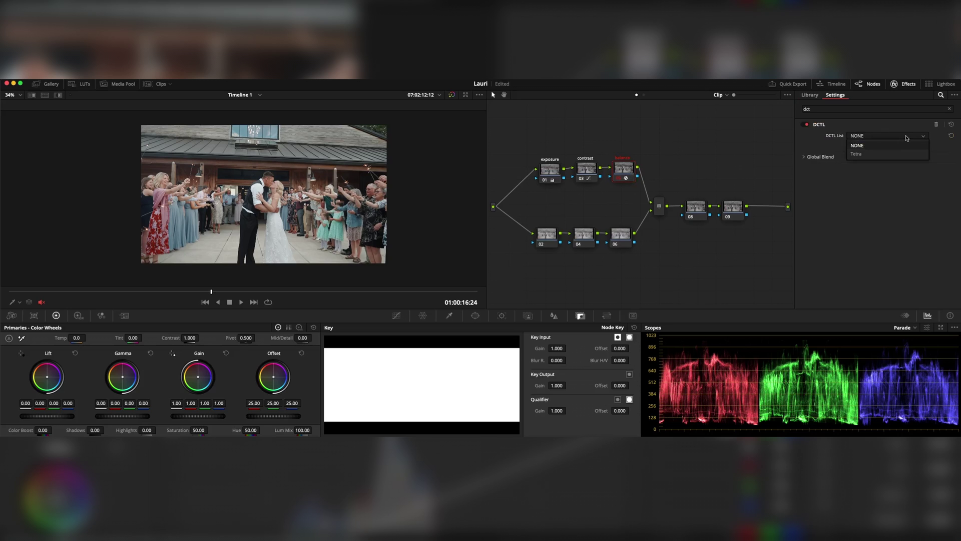
click(857, 154)
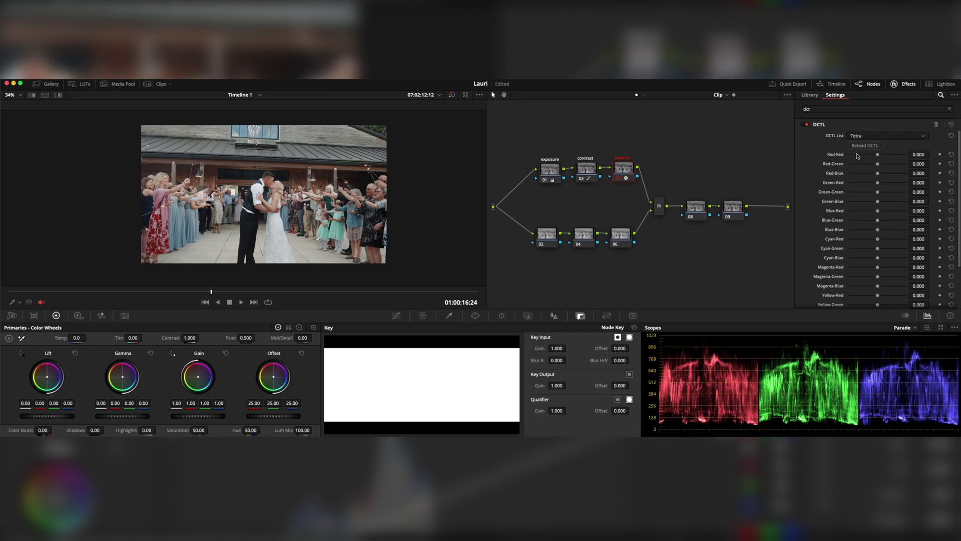
Set Tetra's Red-Red to 0.249 while framing the couple in the viewer
scroll(833, 152, down, 5)
scroll(835, 181, up, 5)
scroll(839, 239, down, 5)
scroll(829, 205, up, 5)
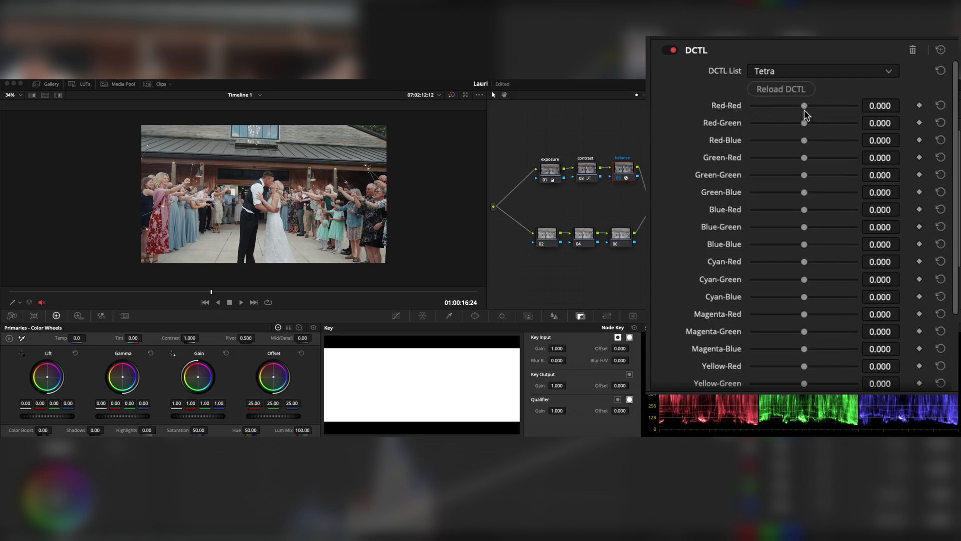
drag(804, 106, 812, 110)
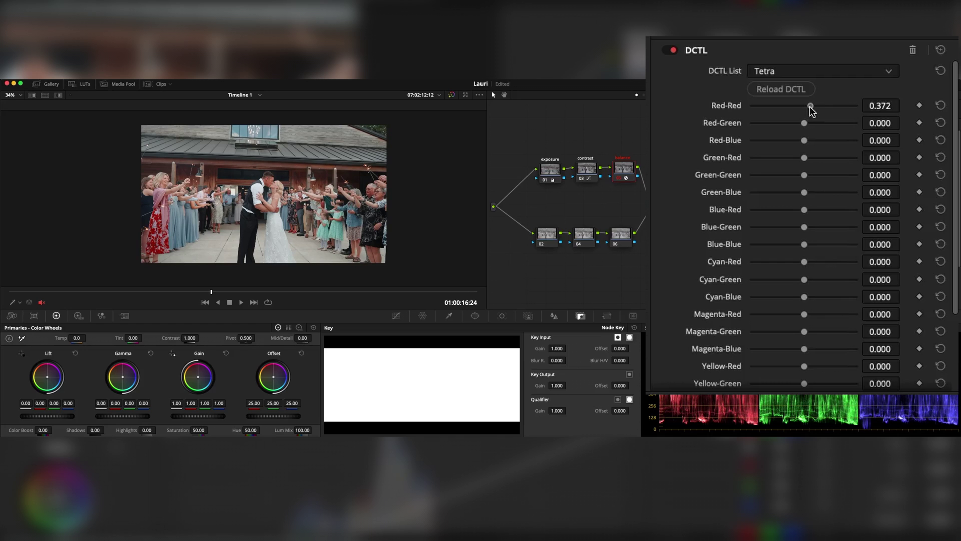
drag(887, 105, 845, 106)
scroll(244, 199, up, 6)
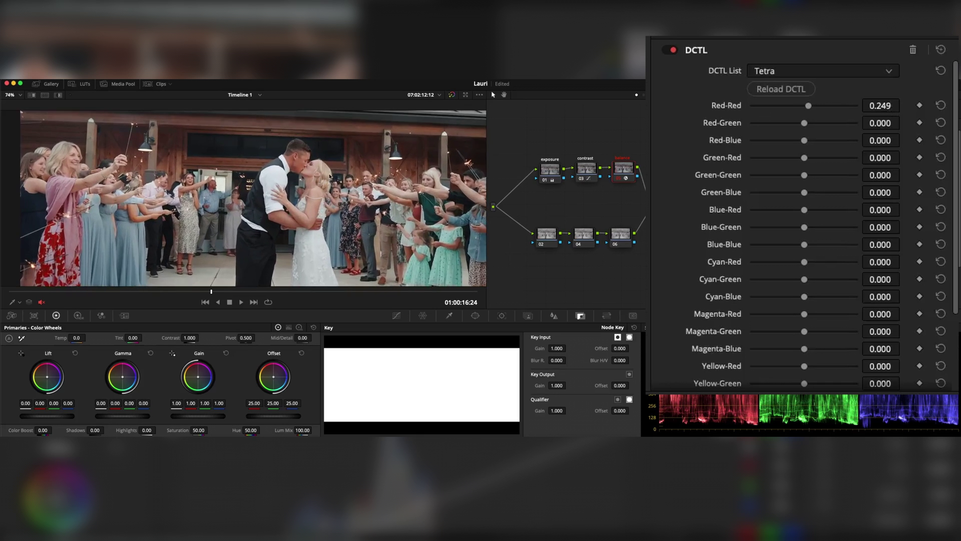
drag(359, 173, 330, 195)
scroll(406, 202, up, 2)
drag(401, 197, 361, 181)
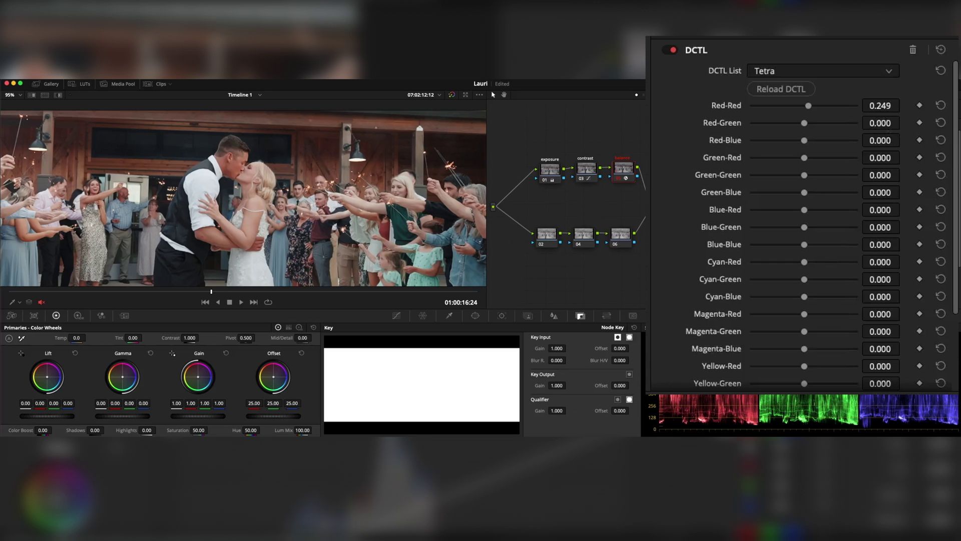
Raise Tetra's Red-Green to 0.027
drag(886, 124, 904, 121)
drag(899, 122, 904, 122)
drag(348, 218, 358, 209)
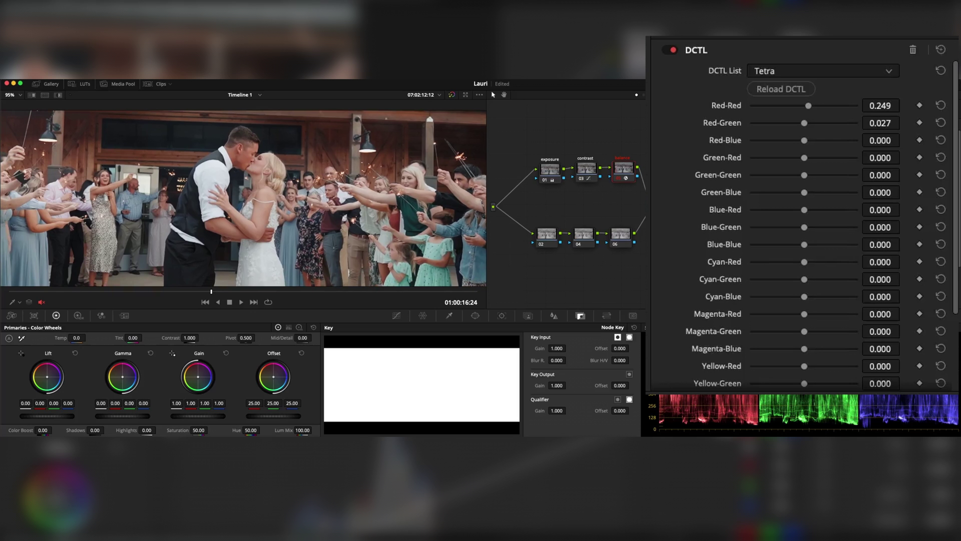
scroll(288, 197, down, 5)
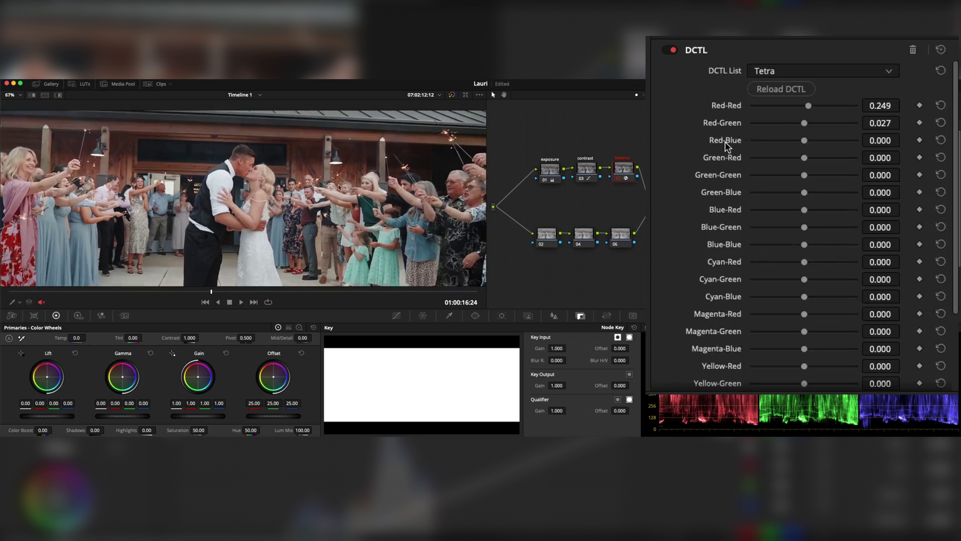
scroll(288, 197, up, 2)
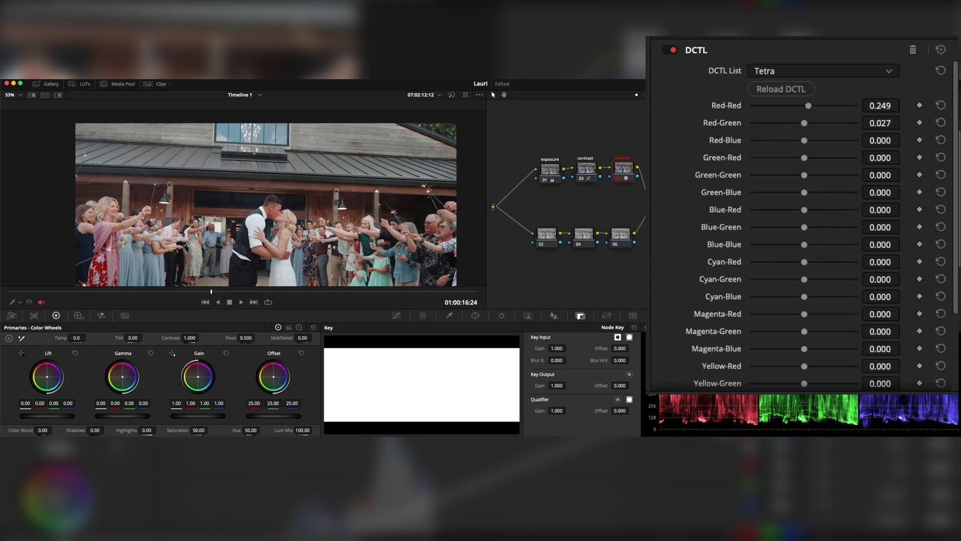
Test then reset Red-Blue to 0, and lower Green-Red to -0.304
mouse_move(805, 141)
mouse_down()
mouse_move(821, 146)
mouse_move(795, 145)
mouse_move(805, 147)
mouse_up()
double_click(729, 140)
scroll(316, 206, up, 4)
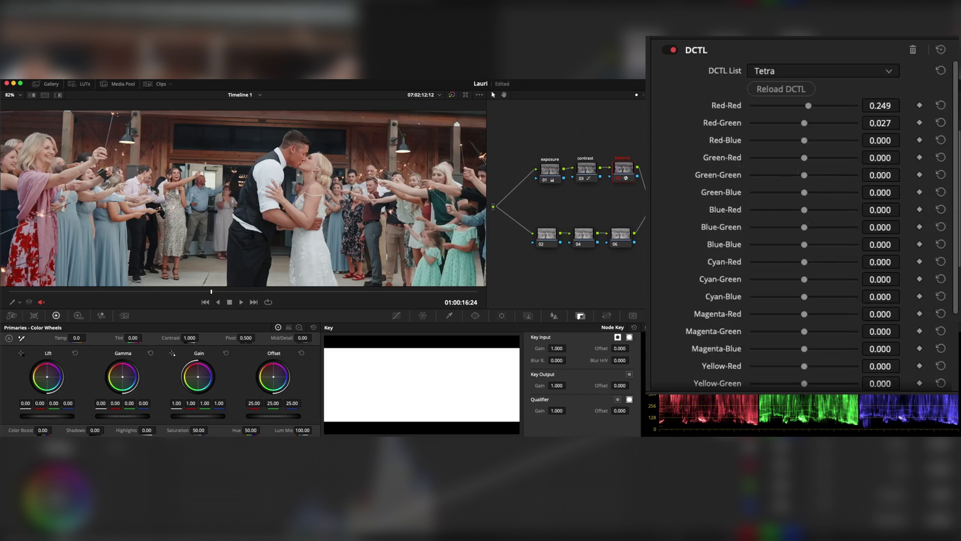
drag(880, 158, 844, 158)
scroll(401, 200, up, 2)
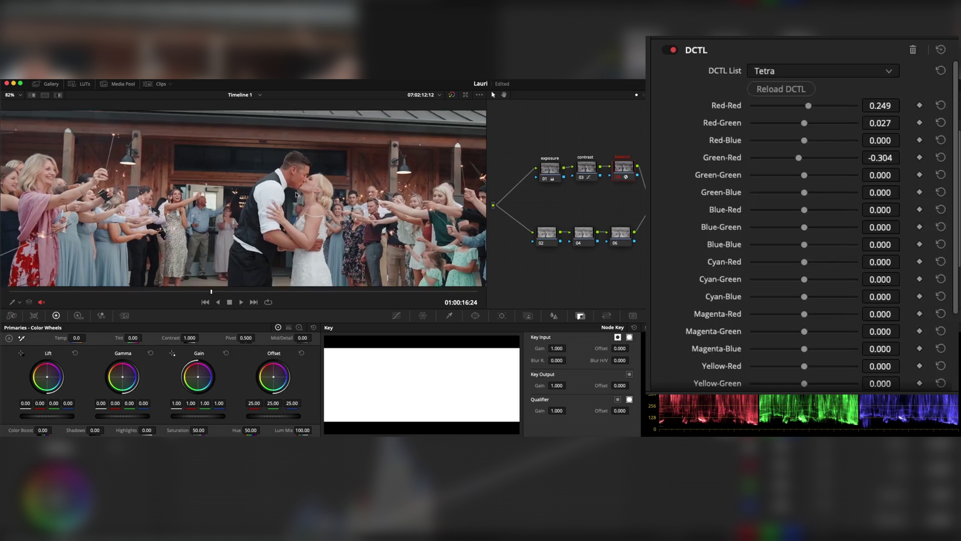
scroll(401, 200, down, 5)
scroll(401, 205, down, 3)
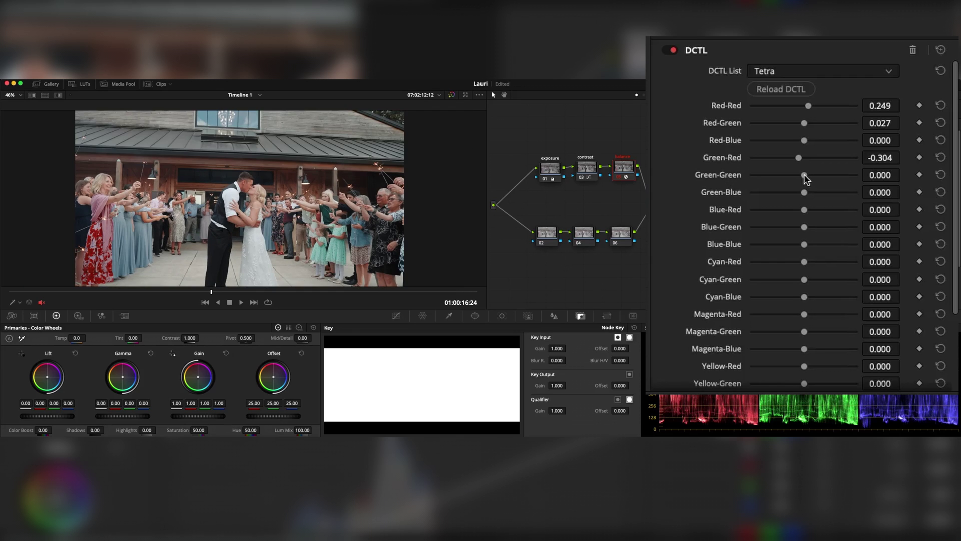
Drag Tetra's Green-Green to -1.458 and fine-tune Green-Blue to -1.581
drag(804, 175, 778, 175)
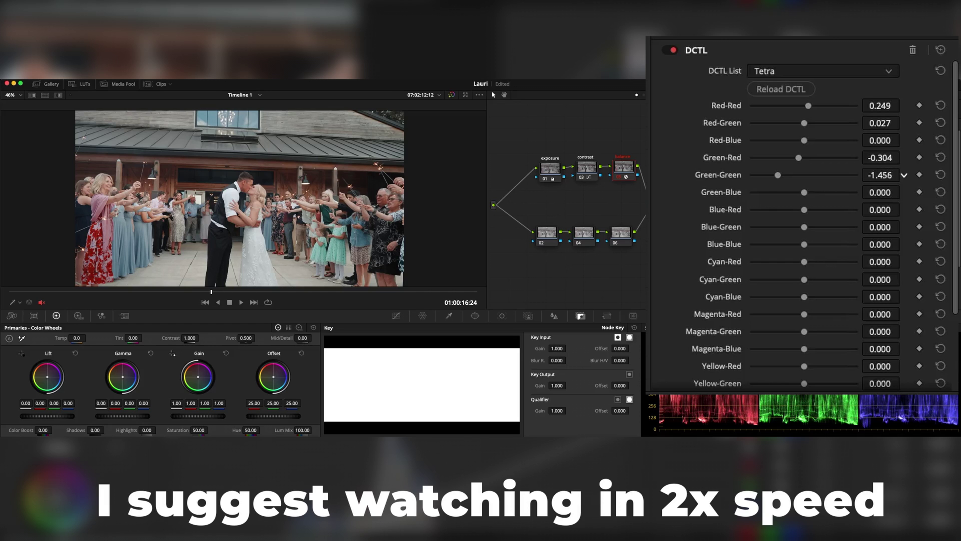
scroll(363, 171, up, 3)
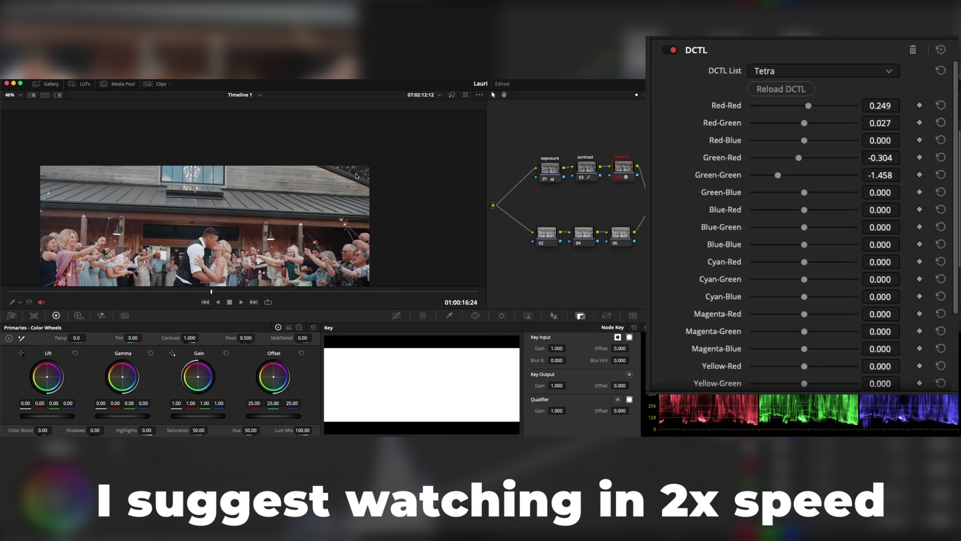
scroll(356, 176, down, 2)
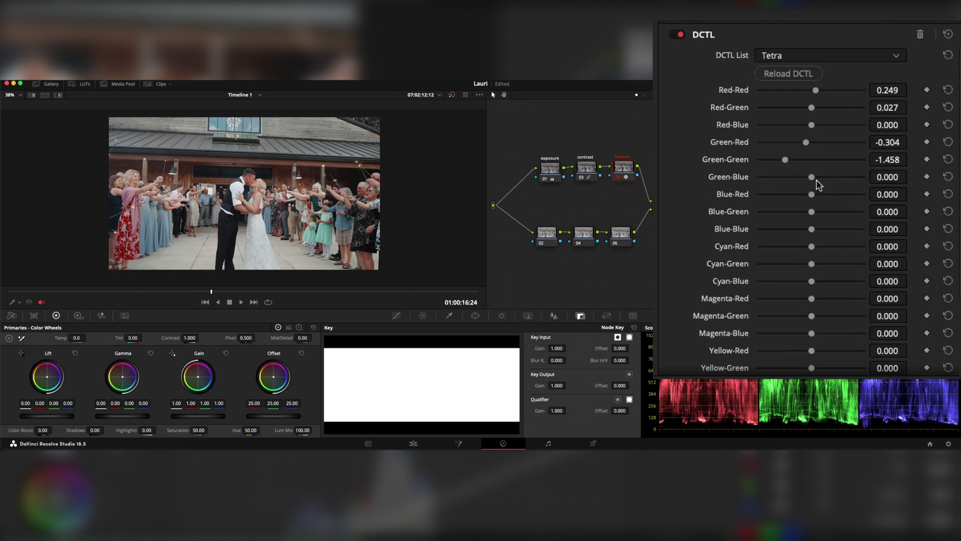
drag(812, 177, 781, 184)
drag(912, 176, 906, 176)
scroll(312, 205, up, 4)
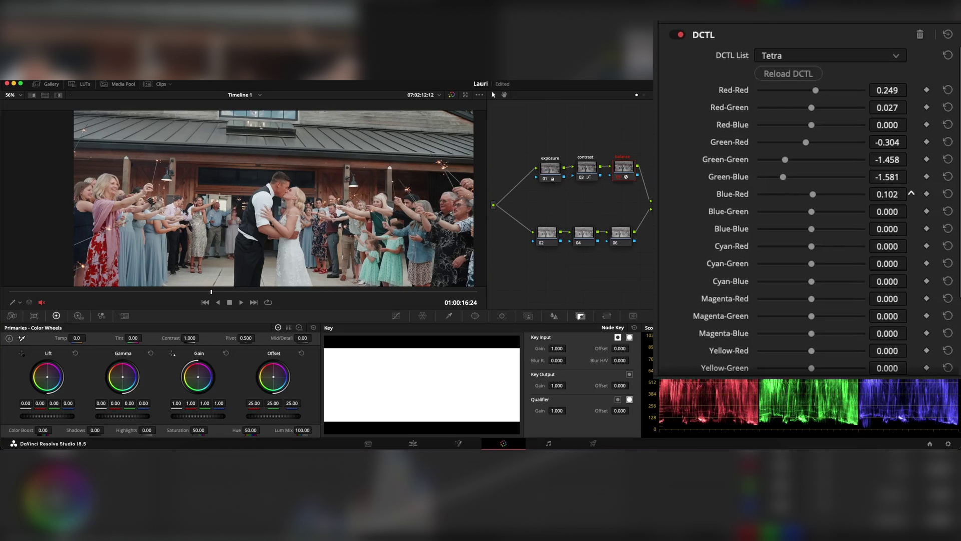
Set the Blue row to Blue-Red 0.140, Blue-Green 0.248 and Blue-Blue 0.139
mouse_move(813, 196)
mouse_down()
mouse_move(834, 201)
mouse_move(811, 200)
mouse_move(821, 199)
mouse_up()
mouse_move(823, 215)
mouse_down()
mouse_move(811, 215)
mouse_move(832, 215)
mouse_move(802, 214)
mouse_move(816, 216)
mouse_up()
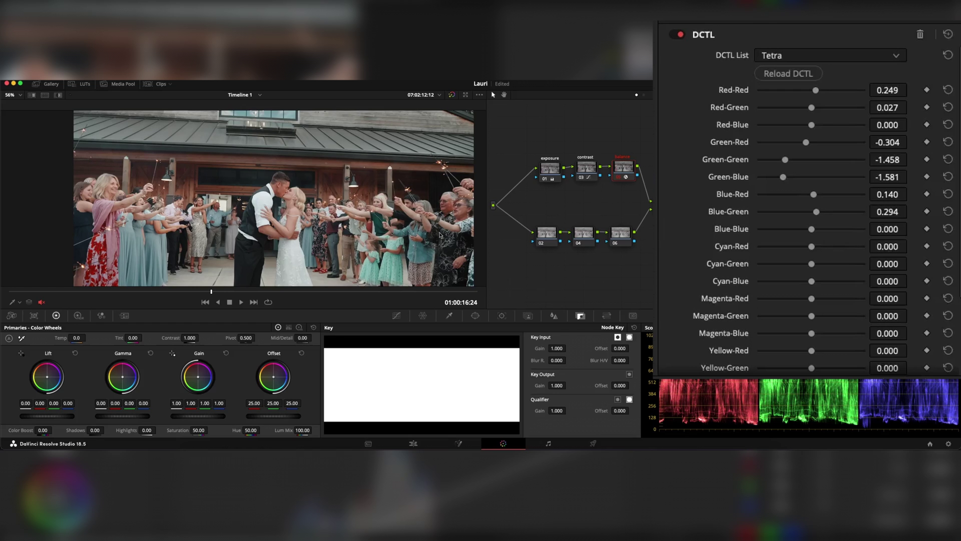
drag(892, 211, 862, 215)
drag(266, 224, 310, 193)
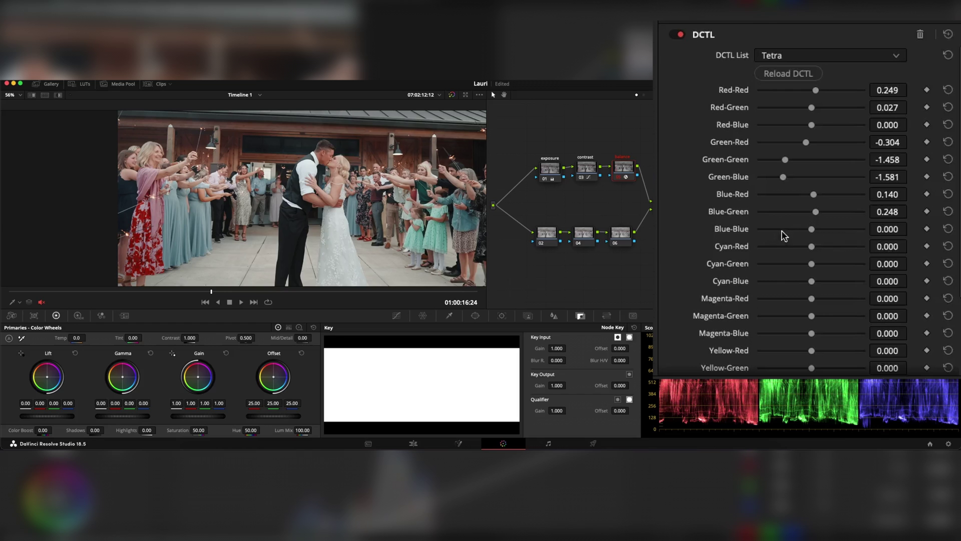
drag(911, 230, 897, 231)
Reframe the clip and toggle balance node 05 on and off to compare
scroll(371, 203, down, 1)
drag(367, 202, 291, 204)
scroll(283, 204, down, 2)
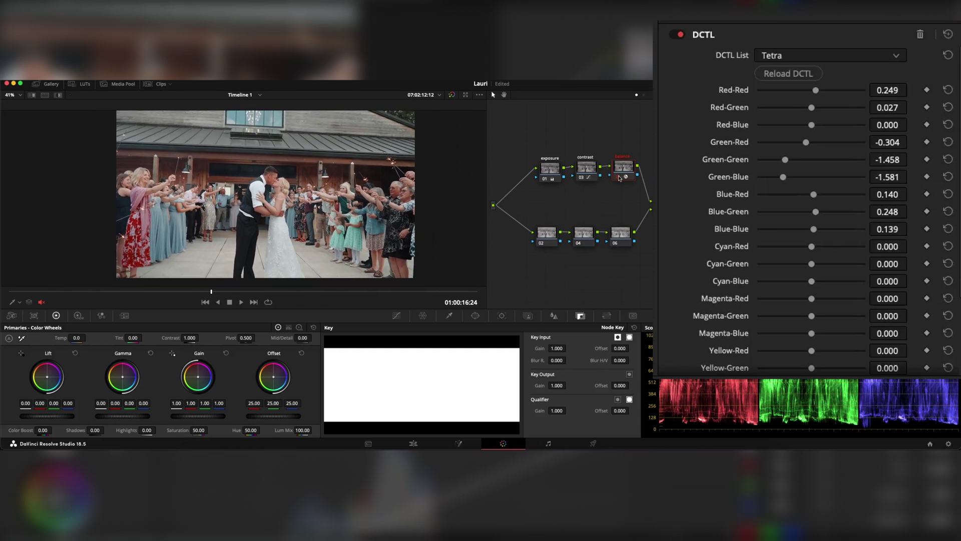
click(619, 178)
click(619, 178)
click(620, 178)
click(620, 179)
scroll(385, 209, up, 2)
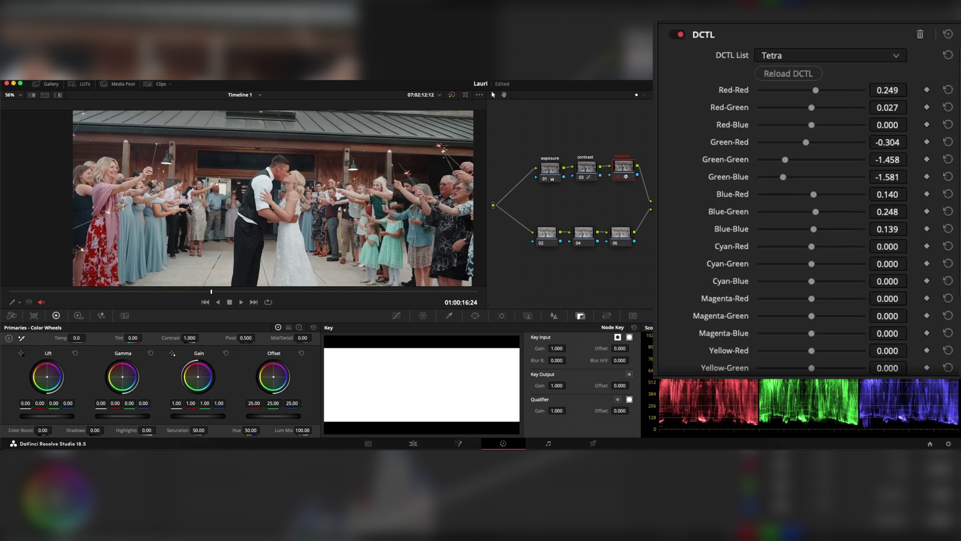
scroll(851, 215, down, 3)
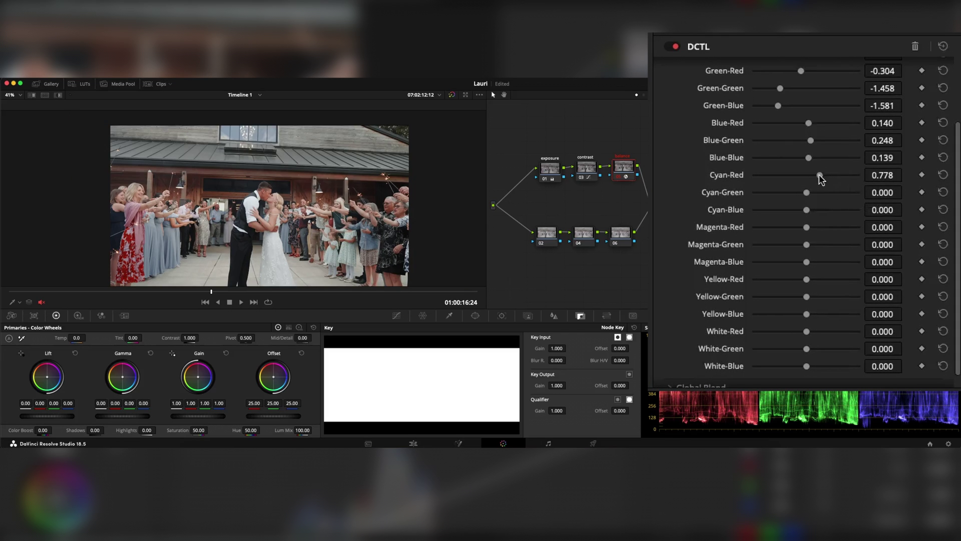
Raise Cyan-Red to 1.074 and toggle the balance node to compare the grade
mouse_move(820, 174)
mouse_down()
mouse_move(830, 176)
mouse_move(791, 175)
mouse_move(826, 175)
mouse_up()
scroll(361, 240, down, 3)
click(618, 178)
click(619, 178)
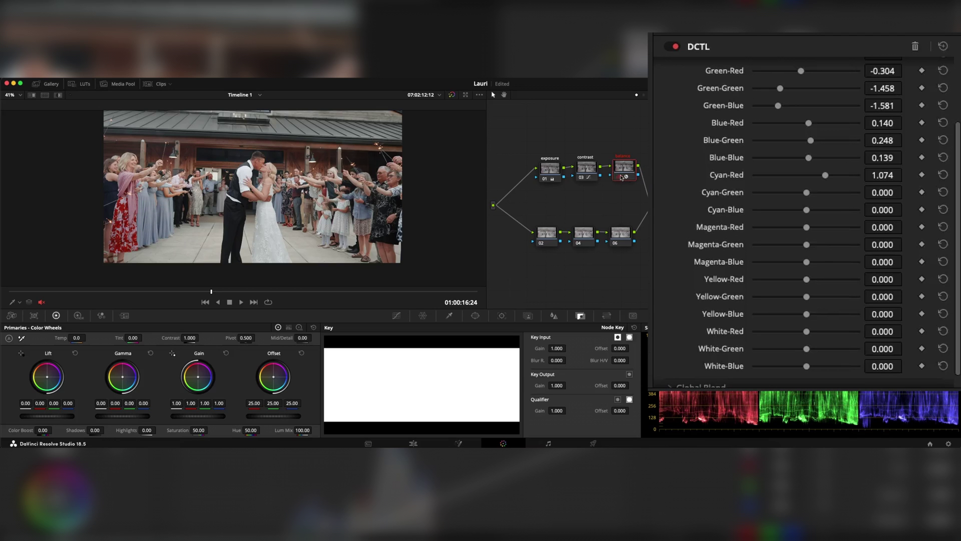
click(622, 178)
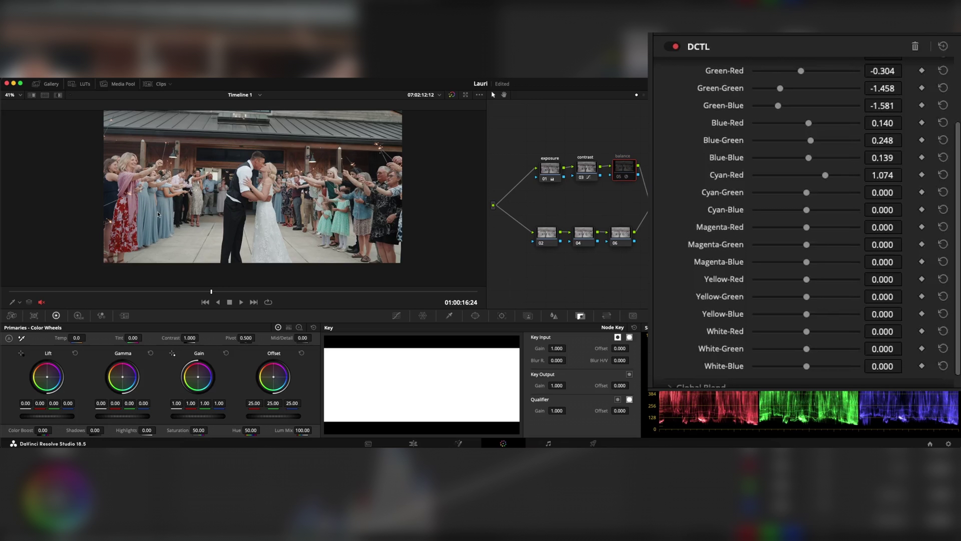
click(620, 177)
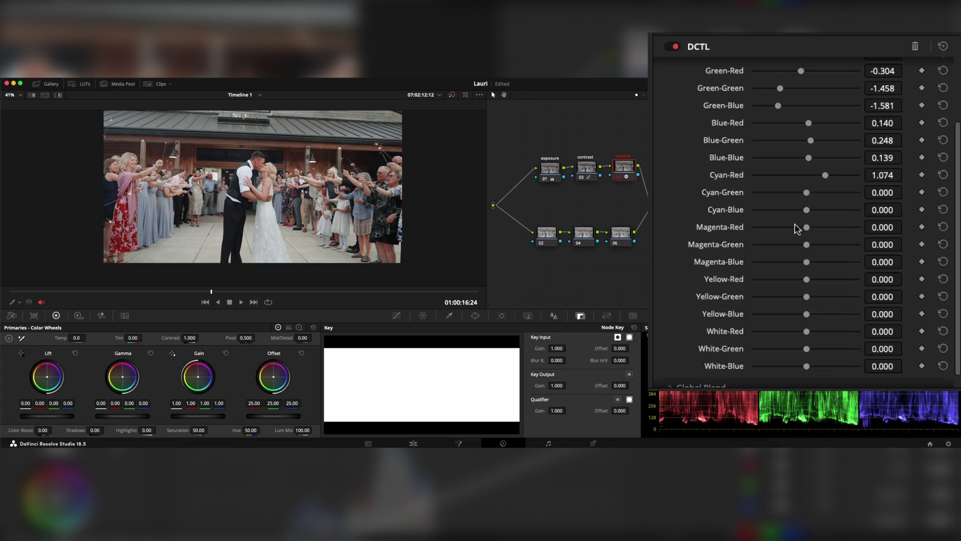
Lower Cyan-Green to -0.086 in the Tetra DCTL
scroll(851, 200, down, 1)
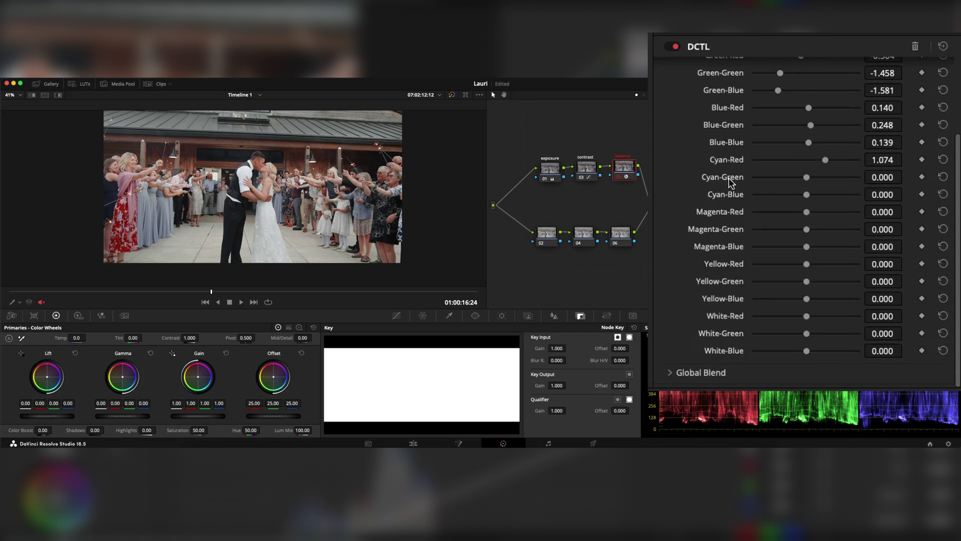
drag(878, 178, 907, 178)
drag(906, 177, 906, 177)
scroll(306, 182, up, 3)
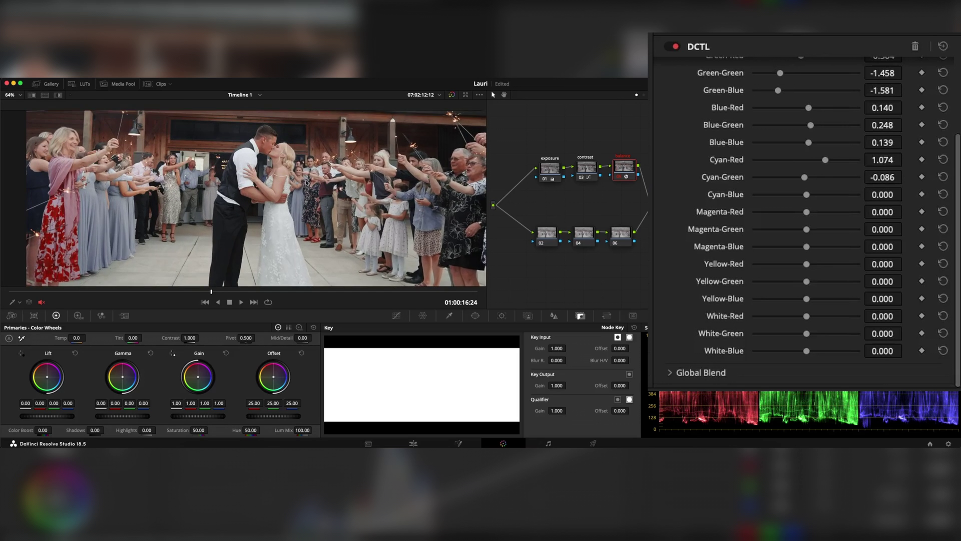
scroll(306, 183, down, 3)
drag(303, 222, 323, 202)
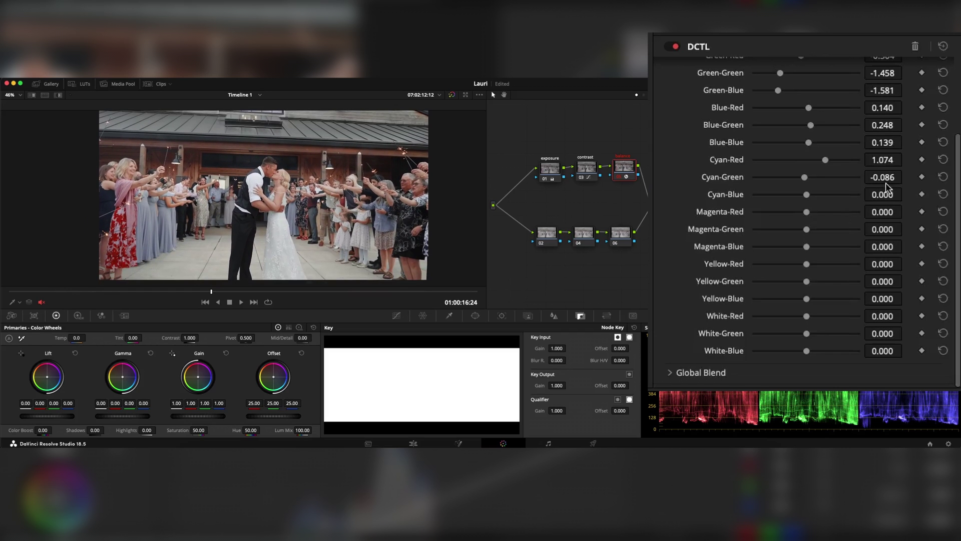
Pull Cyan-Blue down and settle it at -1.623
drag(879, 195, 778, 200)
click(778, 202)
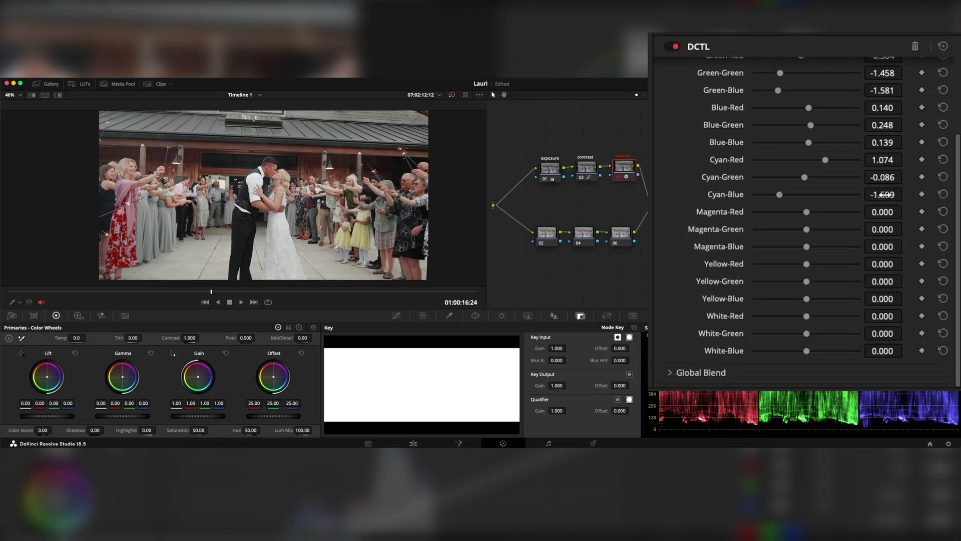
drag(886, 195, 869, 195)
drag(777, 194, 777, 194)
scroll(363, 232, down, 1)
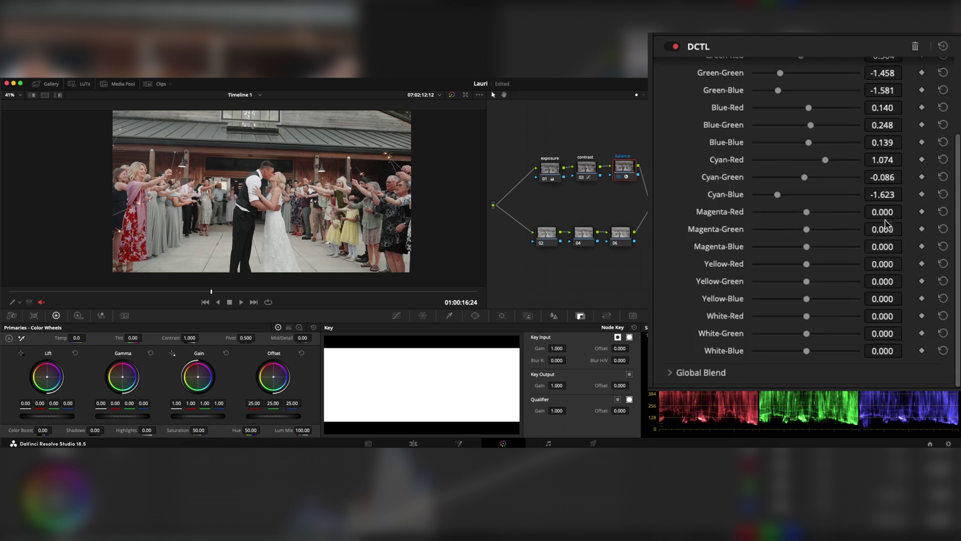
Set Magenta-Red -0.087, Magenta-Green 0.863 and Magenta-Blue -0.193
mouse_move(888, 213)
mouse_down()
mouse_move(861, 212)
mouse_move(905, 212)
mouse_up()
drag(882, 229, 907, 229)
drag(907, 229, 907, 229)
mouse_move(808, 231)
mouse_down()
mouse_move(795, 232)
mouse_move(822, 230)
mouse_move(787, 231)
mouse_move(821, 231)
mouse_up()
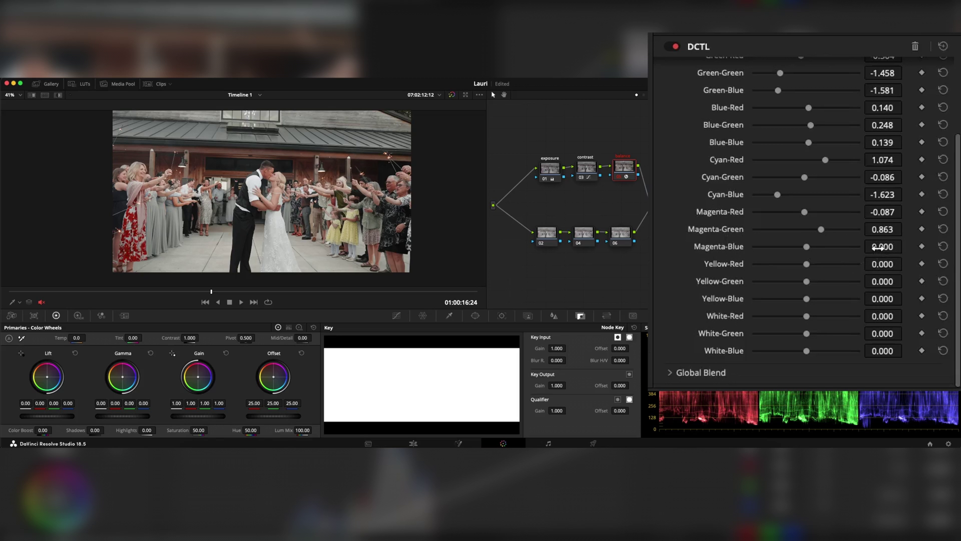
drag(879, 248, 868, 247)
Toggle balance node 05 repeatedly to compare, leaving it bypassed
scroll(310, 186, up, 4)
scroll(310, 186, down, 1)
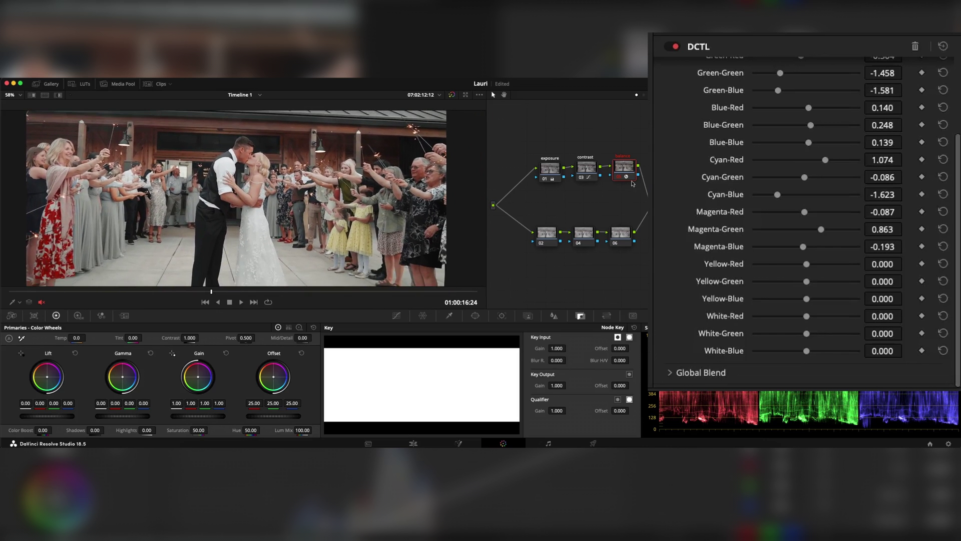
click(620, 178)
click(619, 178)
click(618, 178)
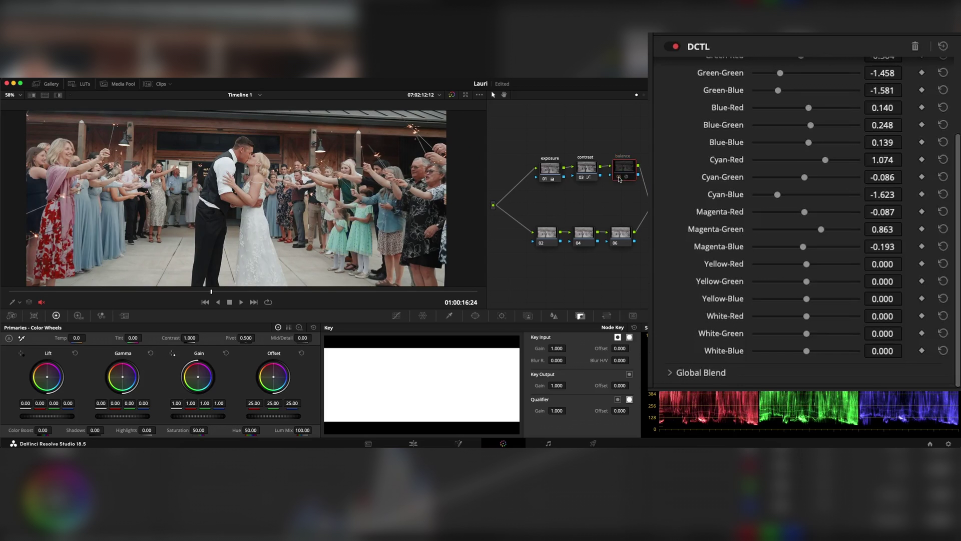
click(619, 178)
click(619, 178)
click(619, 177)
click(619, 177)
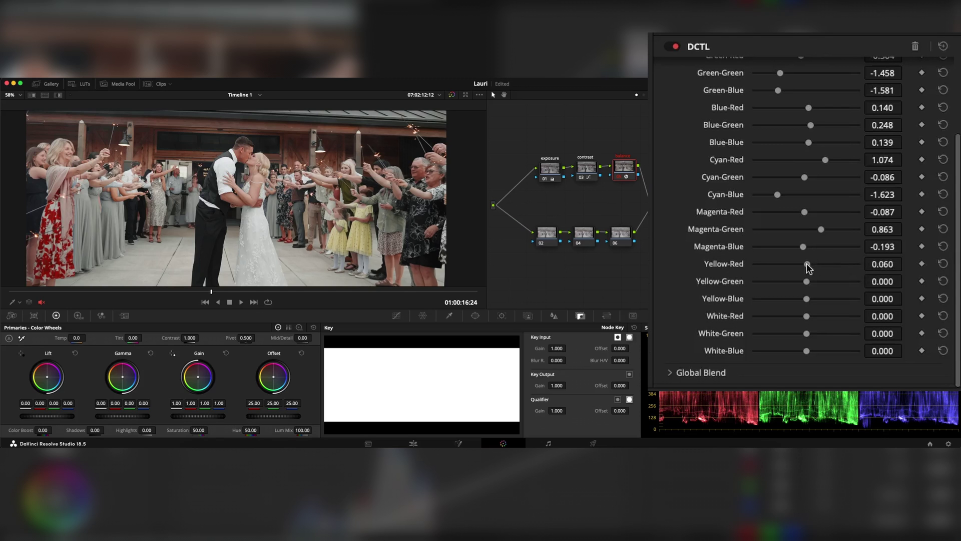
Set Yellow-Red -0.909, Yellow-Green -0.522 and Yellow-Blue 0.082
drag(806, 263, 793, 264)
drag(881, 263, 906, 264)
scroll(273, 193, down, 1)
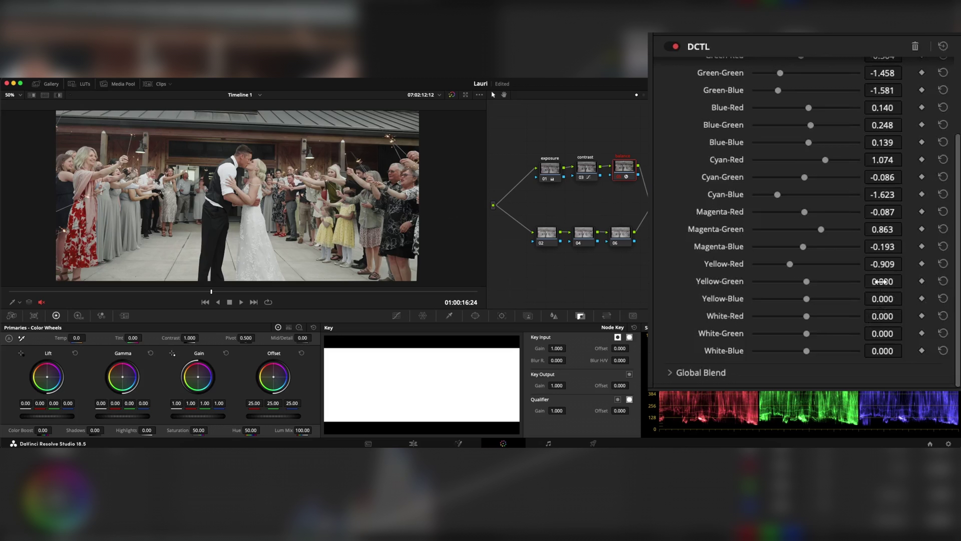
drag(883, 281, 907, 281)
scroll(412, 229, up, 4)
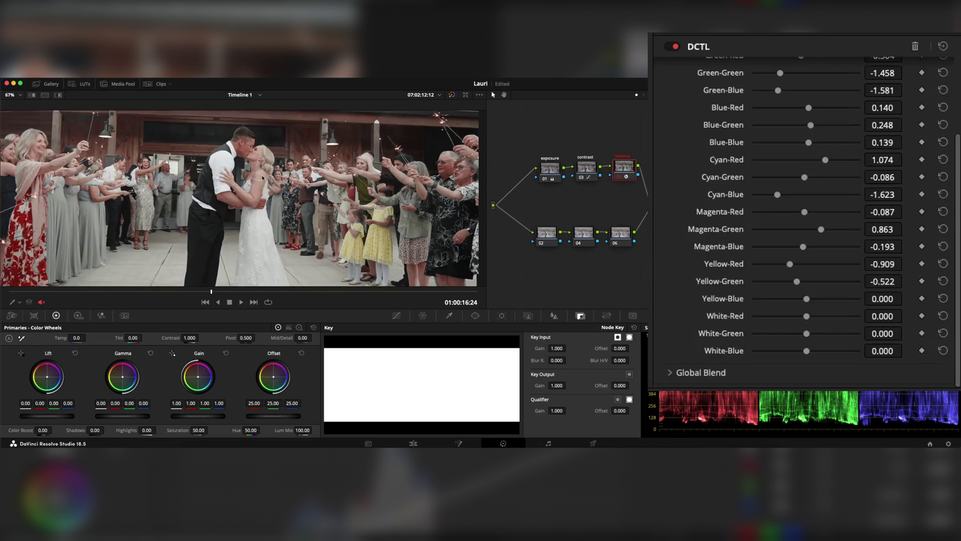
scroll(412, 229, down, 5)
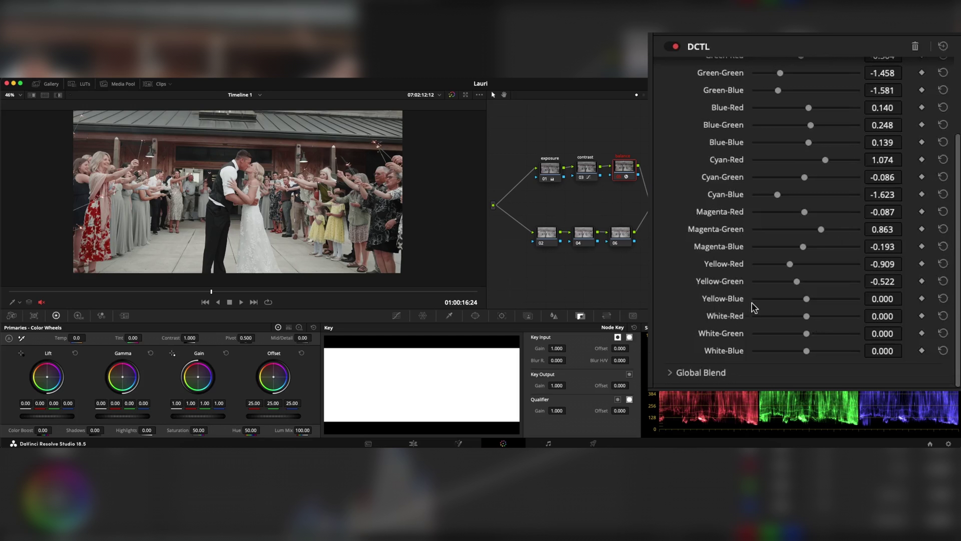
drag(883, 302, 906, 298)
Toggle node 05 with Ctrl+D to compare the grade
key(ctrl+d)
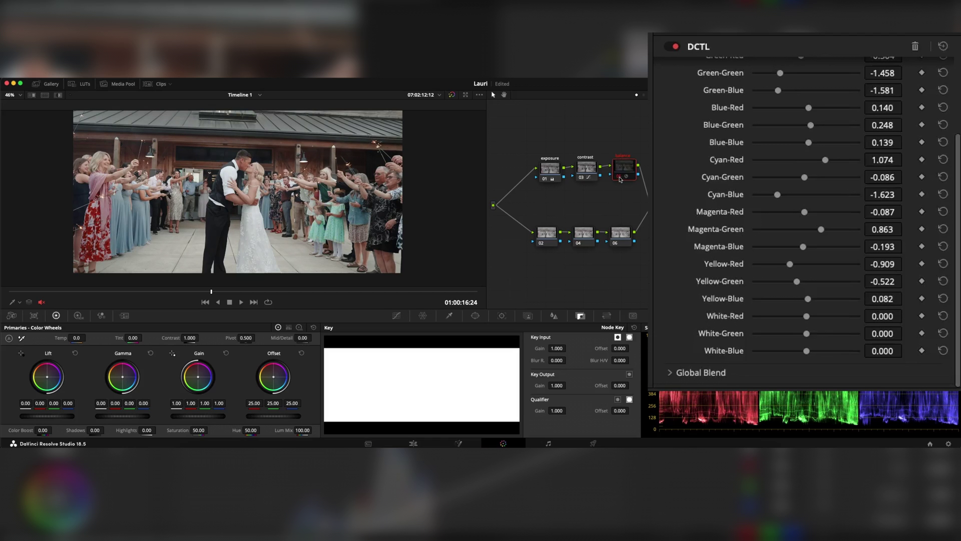
key(ctrl+d)
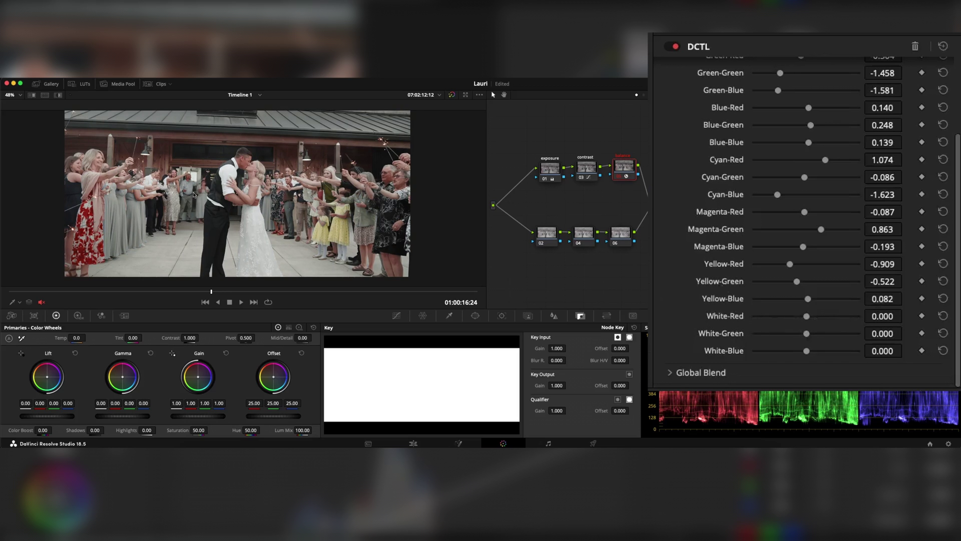
scroll(247, 185, up, 2)
scroll(247, 185, up, 1)
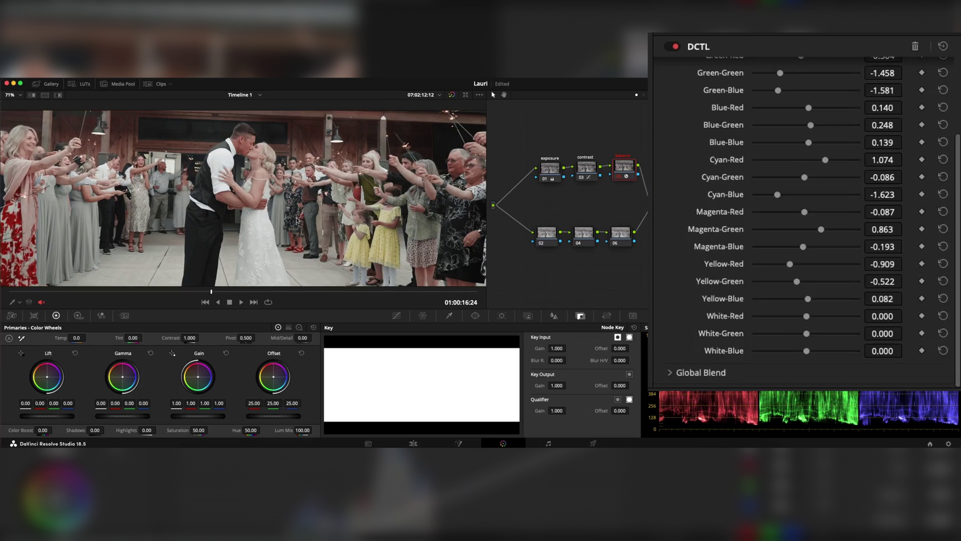
scroll(297, 220, down, 3)
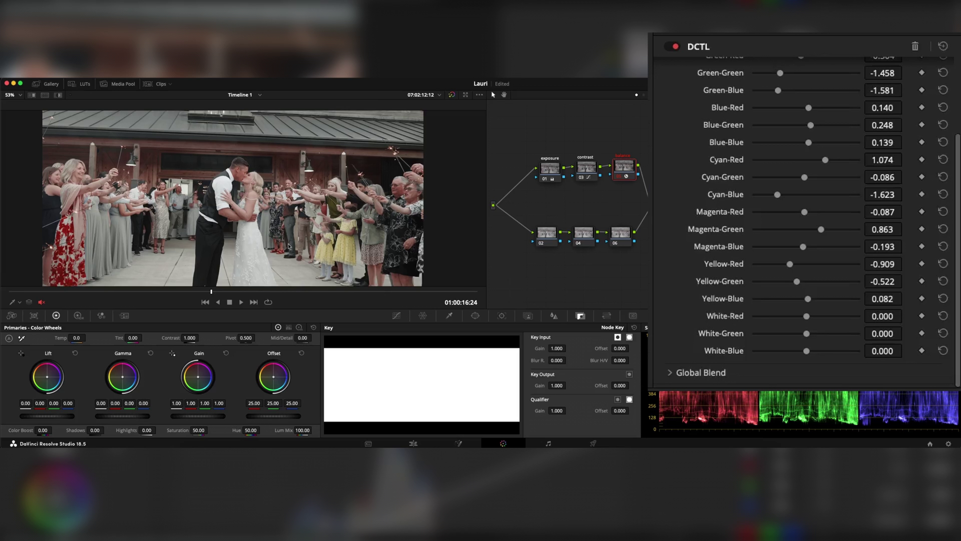
Raise White-Red to 0.027 and White-Green to 0.028
drag(330, 246, 299, 209)
scroll(235, 227, up, 3)
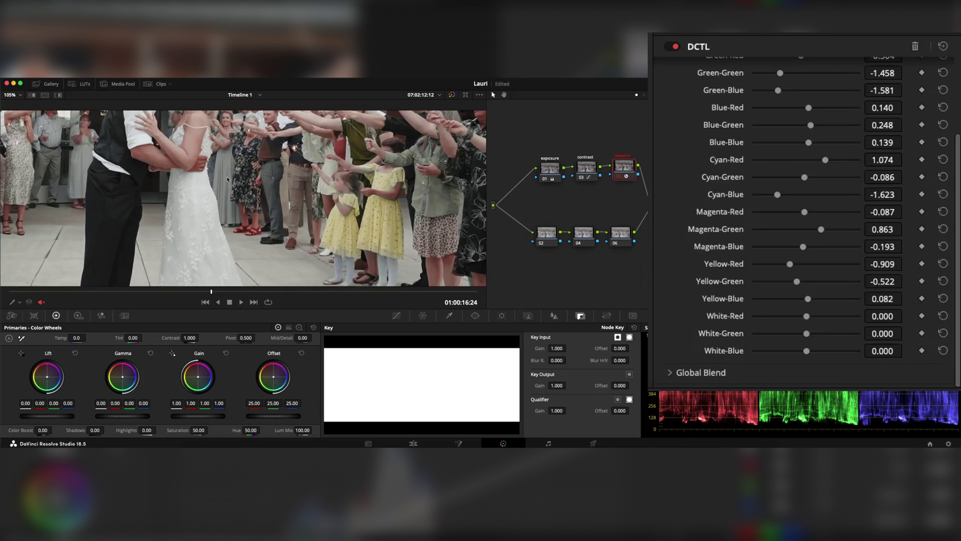
scroll(216, 197, down, 3)
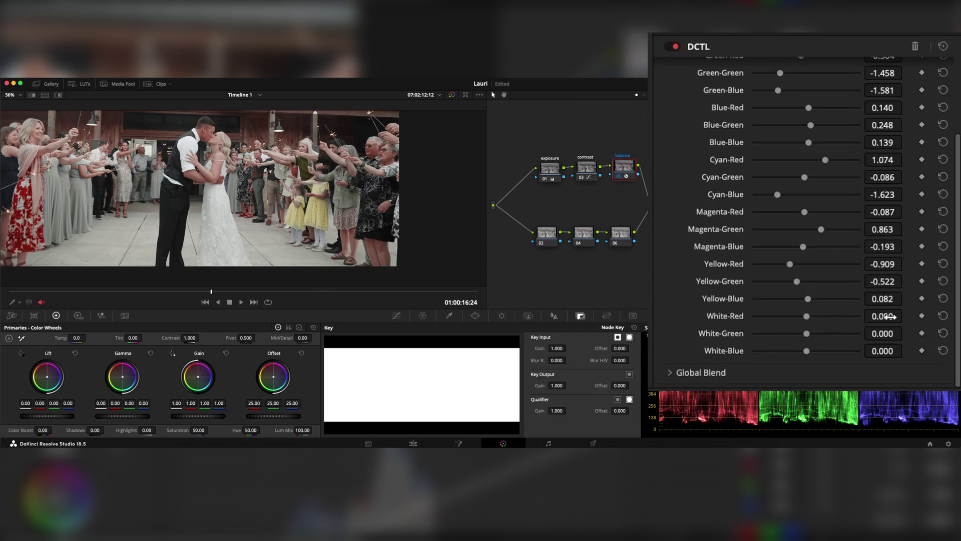
drag(884, 316, 908, 315)
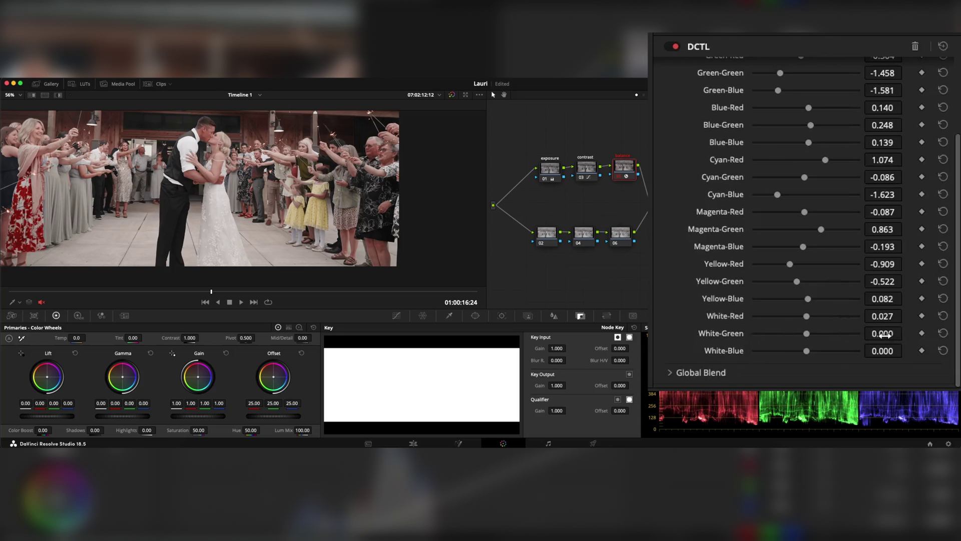
drag(885, 334, 906, 332)
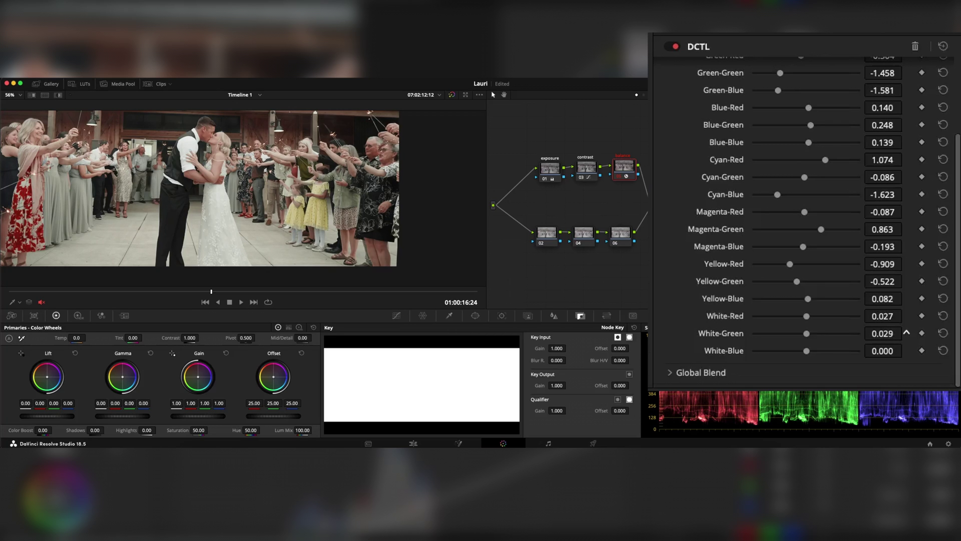
drag(907, 332, 906, 332)
Set White-Blue to -0.013 after testing higher values
drag(243, 233, 314, 270)
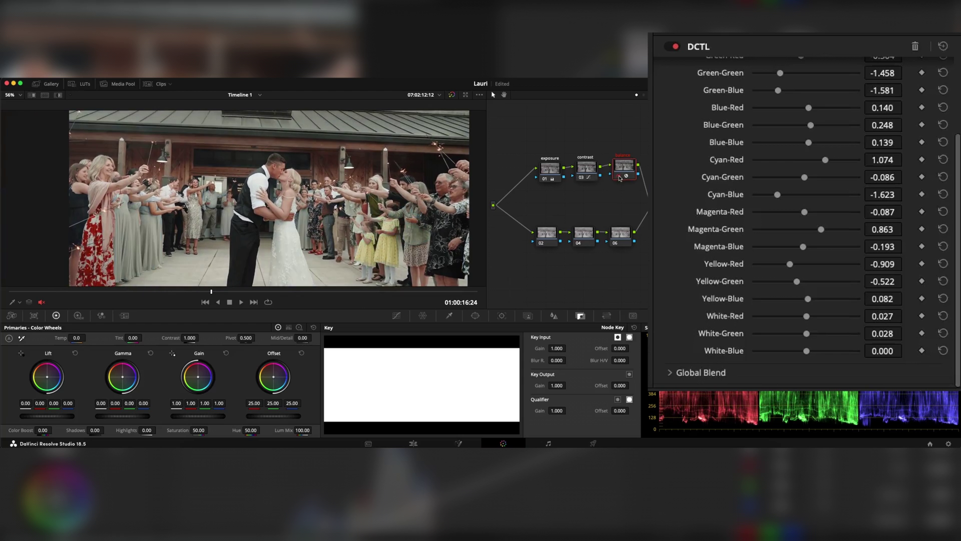
scroll(340, 200, down, 3)
scroll(340, 200, up, 1)
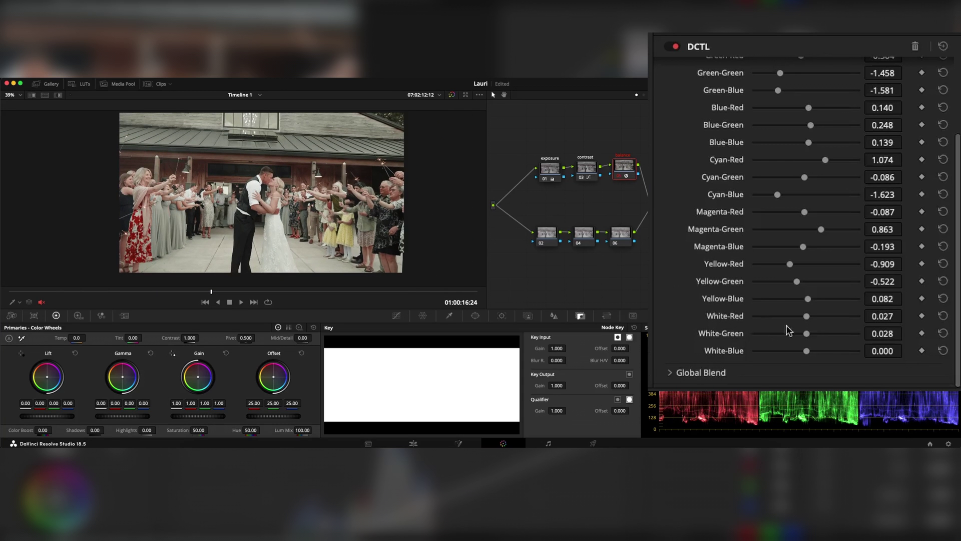
drag(891, 354, 890, 352)
drag(809, 354, 808, 356)
drag(906, 351, 907, 349)
scroll(297, 189, up, 5)
scroll(297, 188, down, 1)
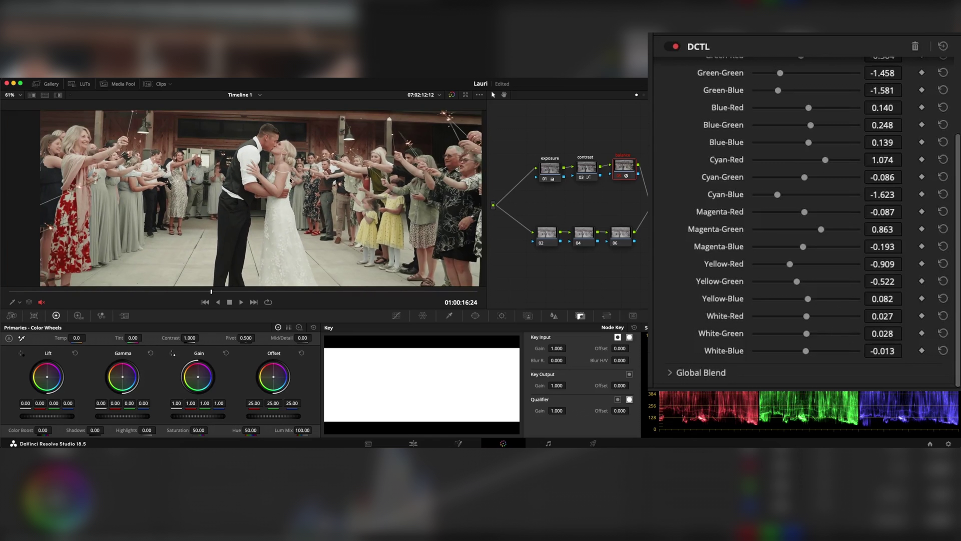
scroll(328, 256, down, 3)
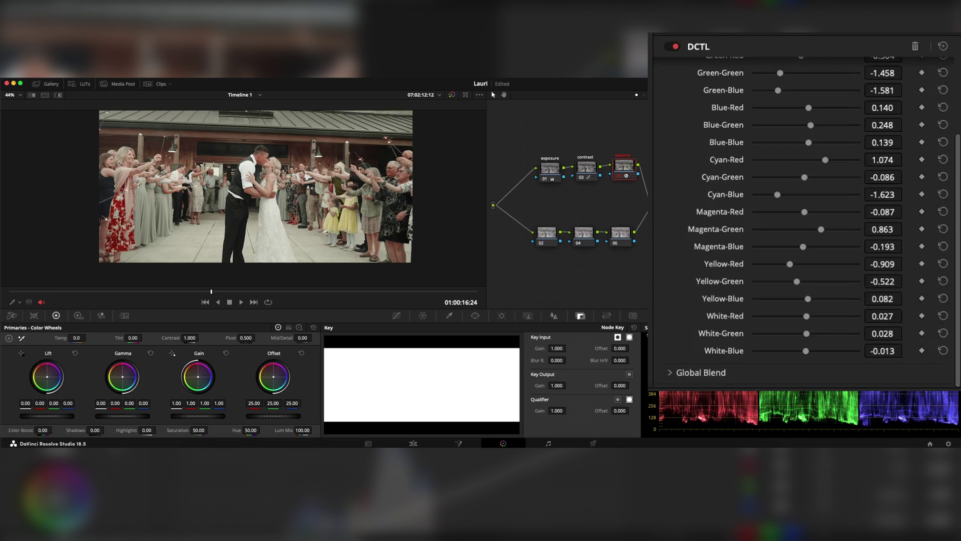
scroll(330, 174, down, 2)
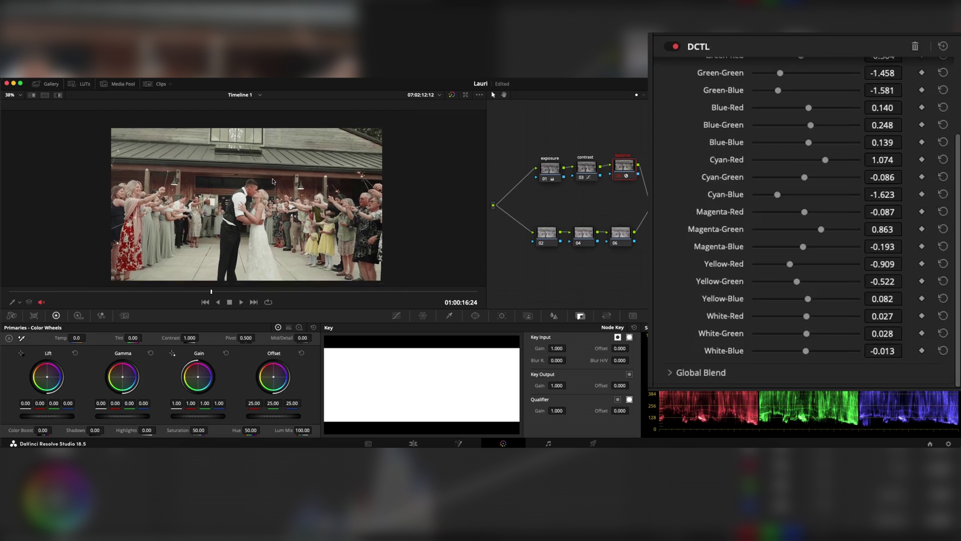
scroll(330, 174, up, 3)
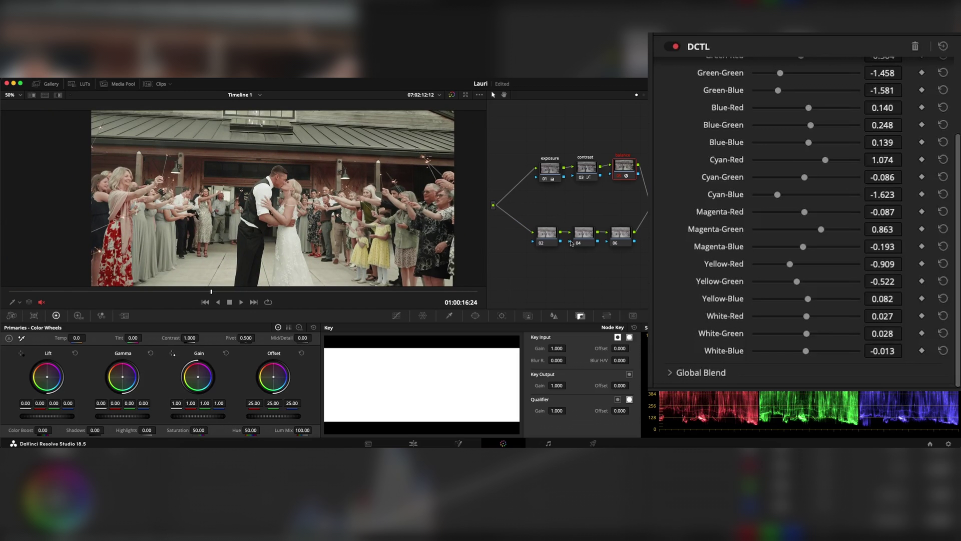
Select node 02 and nudge it left, undoing a trial saturation change
click(551, 240)
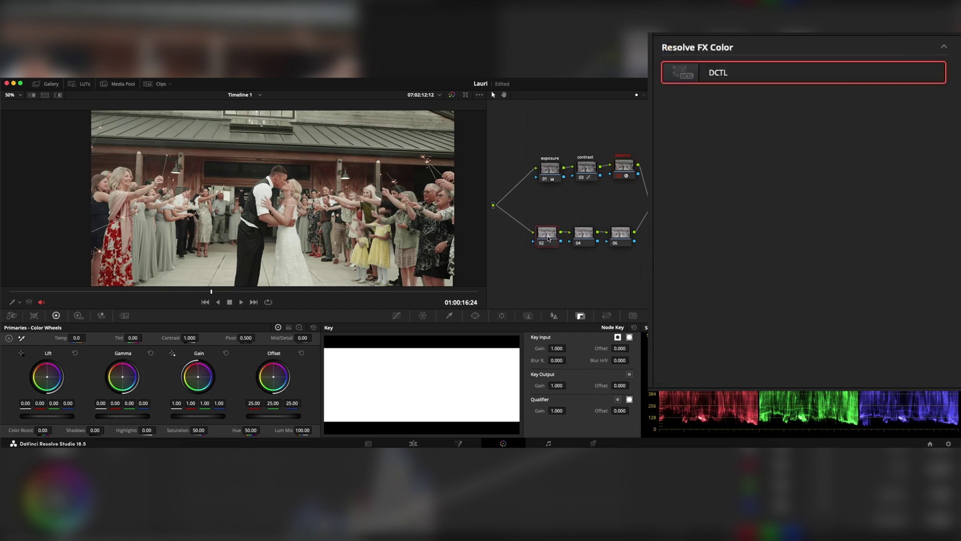
drag(546, 236, 540, 235)
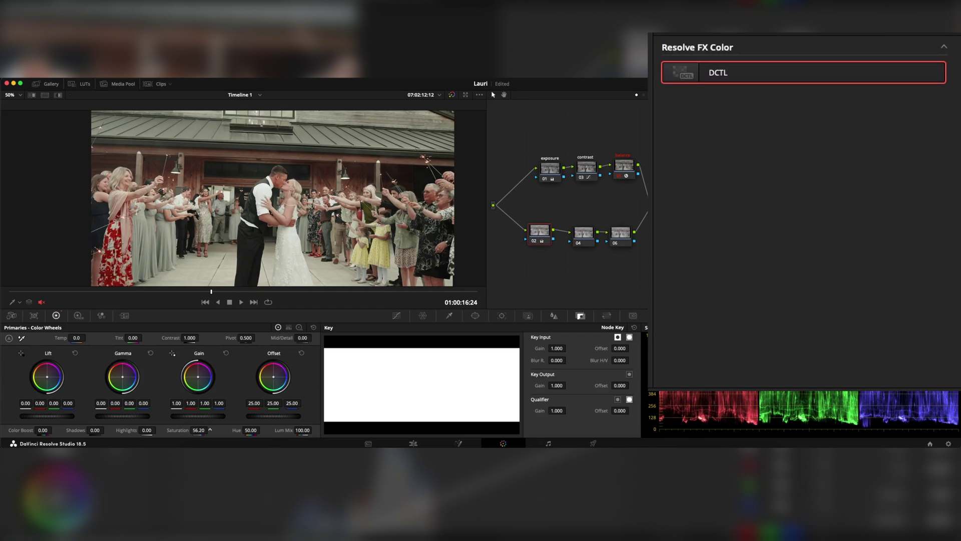
mouse_move(210, 430)
mouse_down()
mouse_move(219, 430)
mouse_move(175, 430)
mouse_move(211, 430)
mouse_up()
key(super+z)
drag(535, 238, 538, 235)
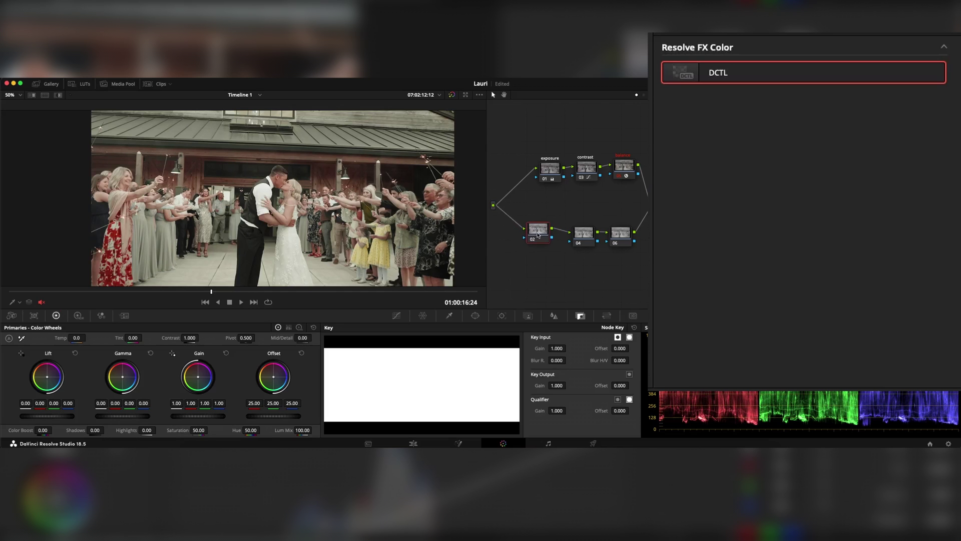
Set node 02 to HSV colour space and turn off Channels 1 and 3
right_click(540, 234)
mouse_move(576, 333)
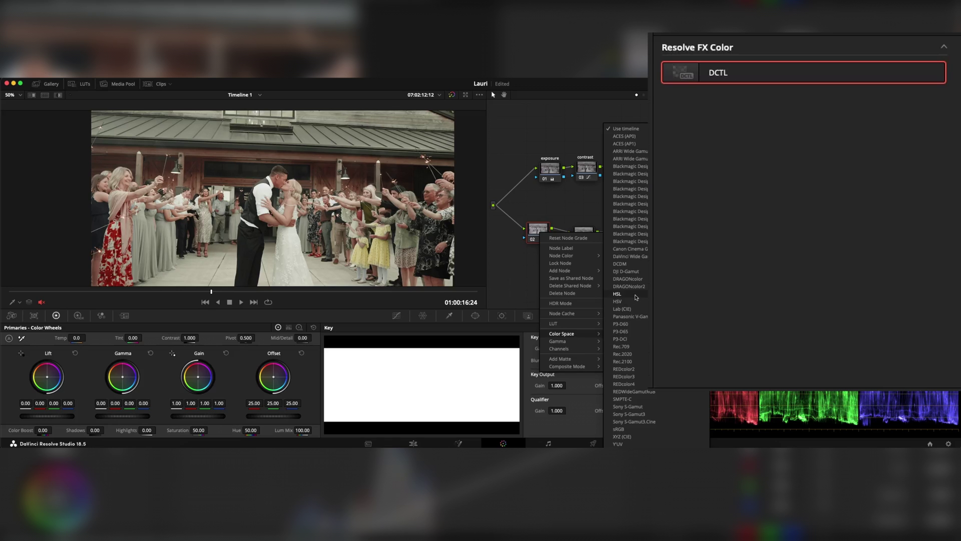
click(636, 303)
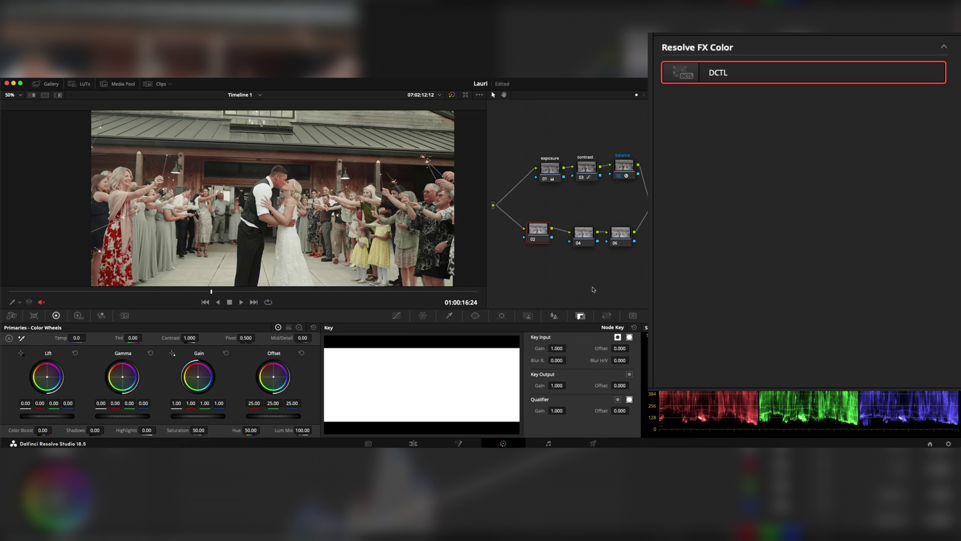
right_click(532, 228)
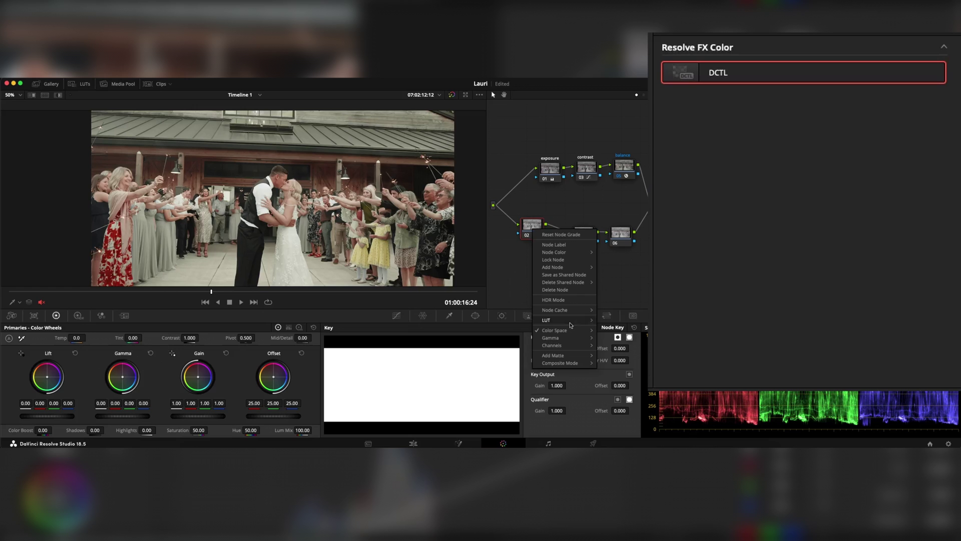
mouse_move(563, 347)
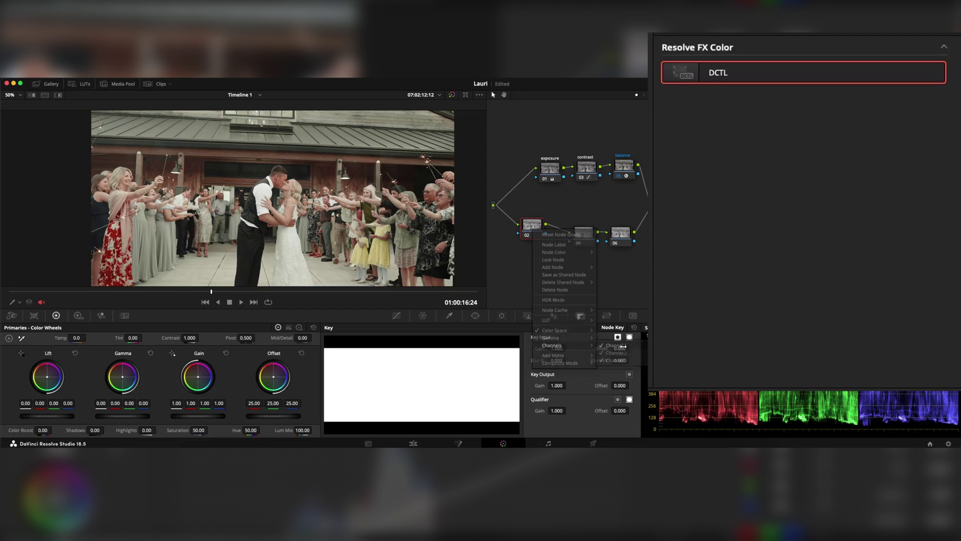
click(623, 349)
right_click(530, 228)
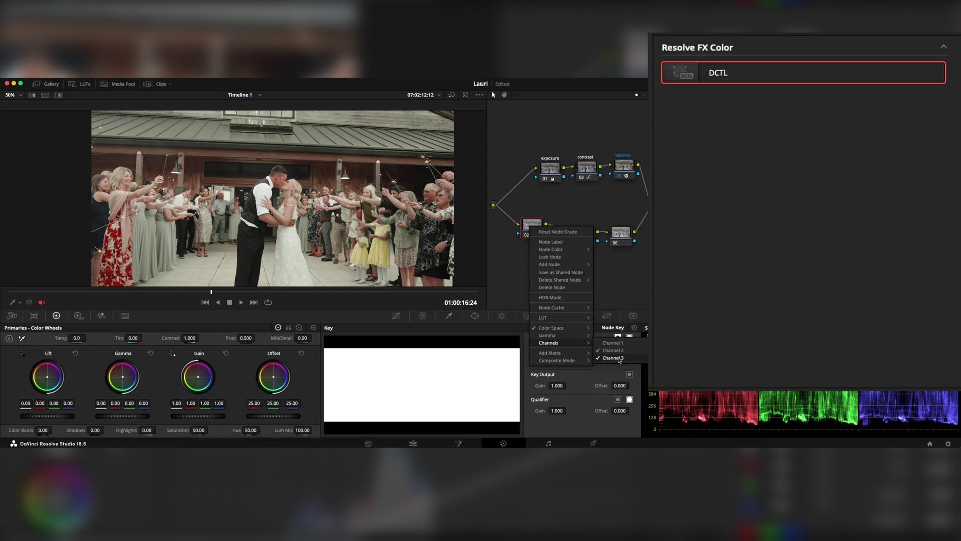
click(619, 358)
drag(533, 231, 507, 245)
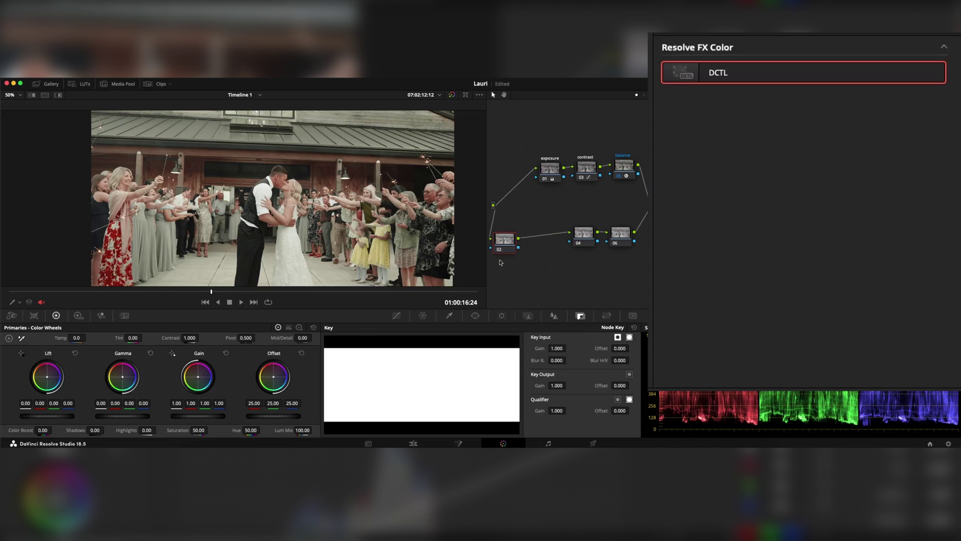
Undo the node 02 move and raise its Gain to 1.18
key(super+z)
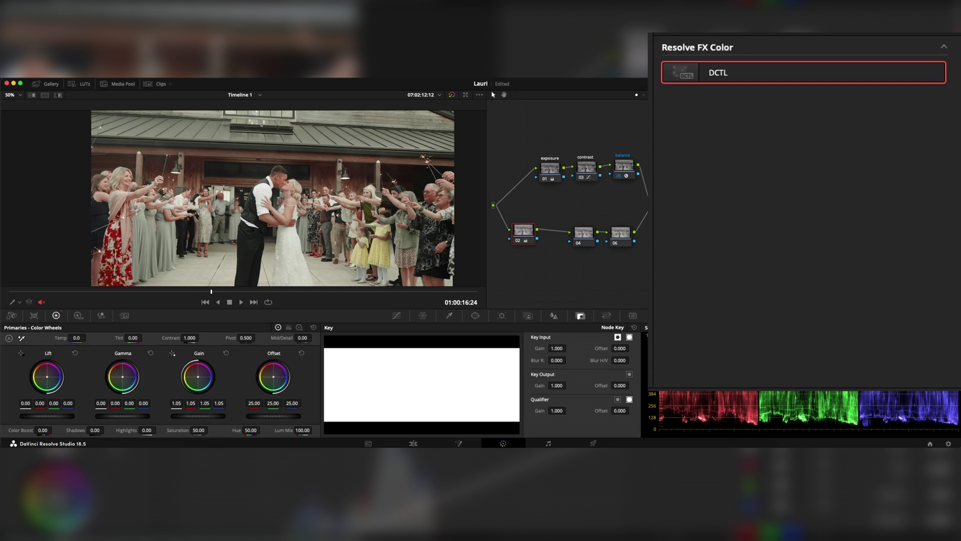
mouse_move(198, 416)
mouse_down()
mouse_move(212, 416)
mouse_move(176, 415)
mouse_move(214, 408)
mouse_up()
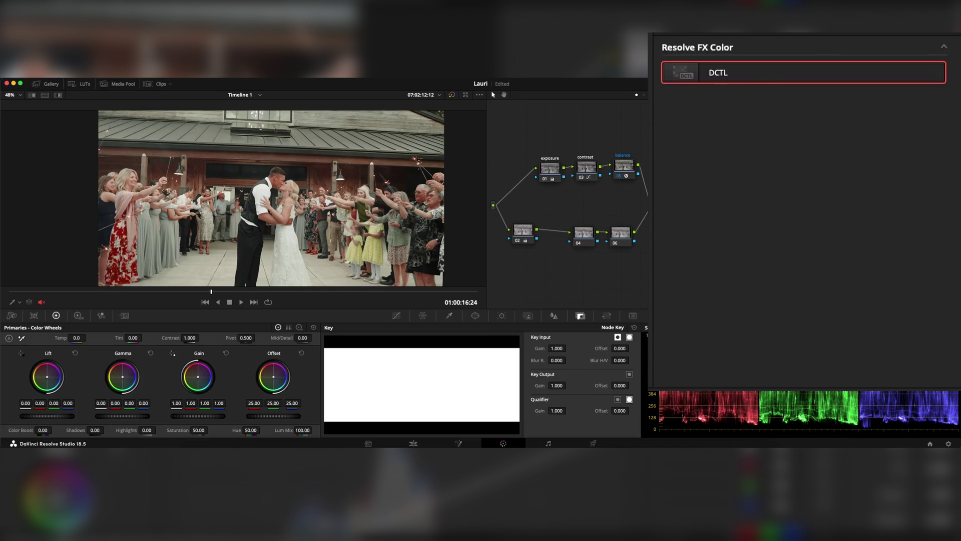
Apply Film Grain with the 35mm preset at 0.673 opacity, checking Grain Only view
click(940, 35)
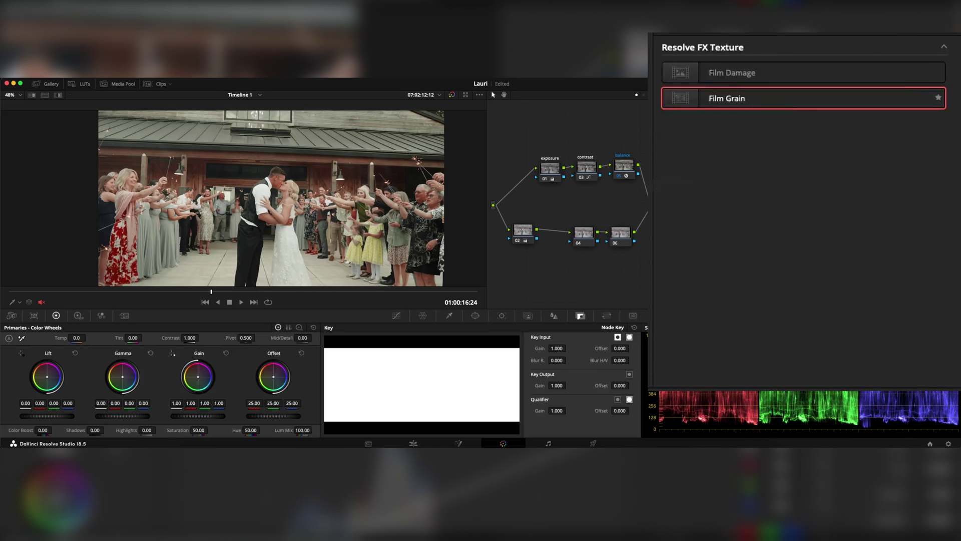
click(789, 70)
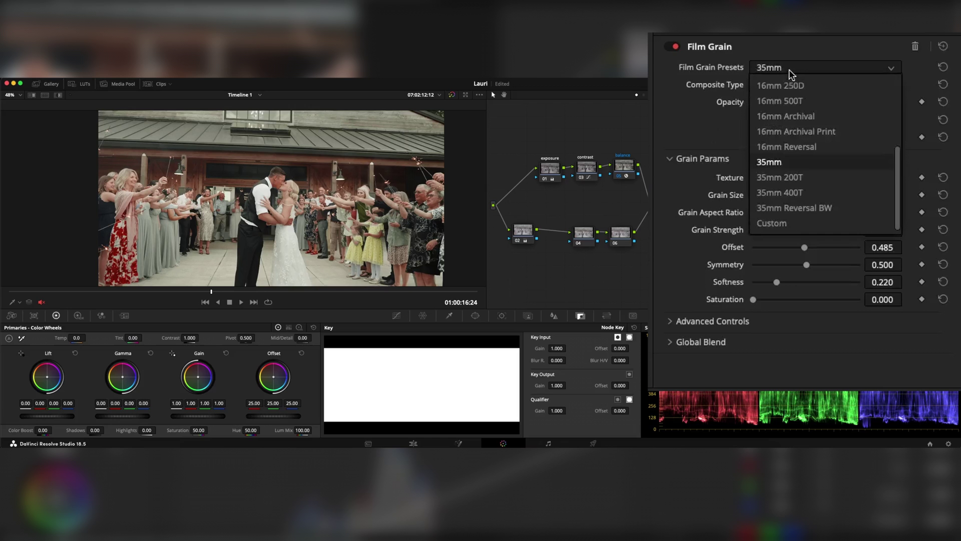
click(791, 163)
drag(804, 103, 826, 107)
scroll(243, 199, down, 5)
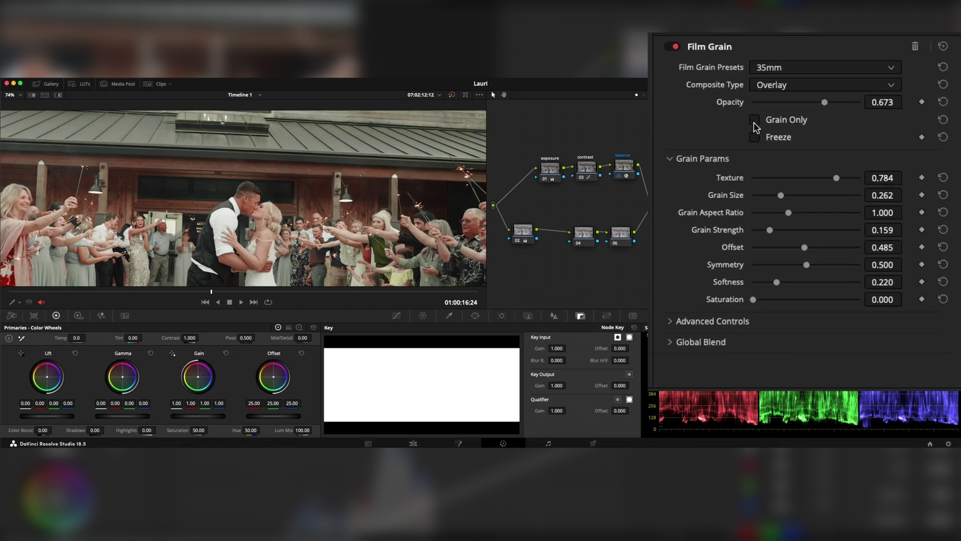
click(756, 123)
click(757, 123)
scroll(246, 192, down, 1)
drag(249, 239, 255, 194)
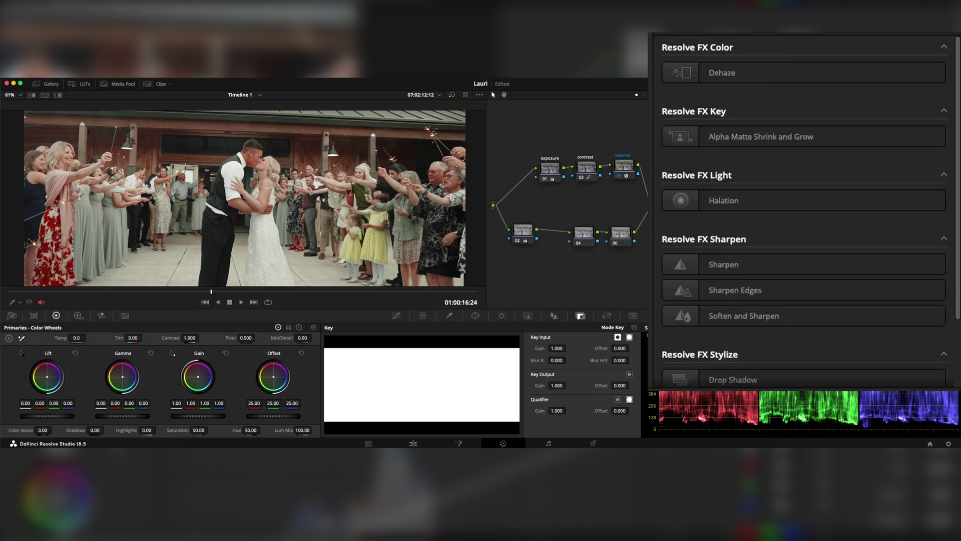
Apply Halation to the node and raise its threshold to 0.510
text(l)
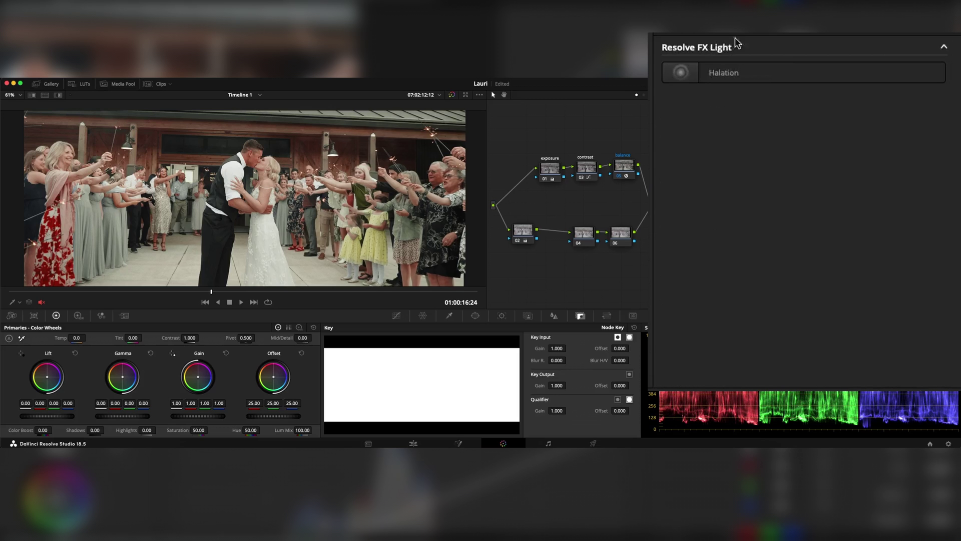
drag(735, 77, 651, 80)
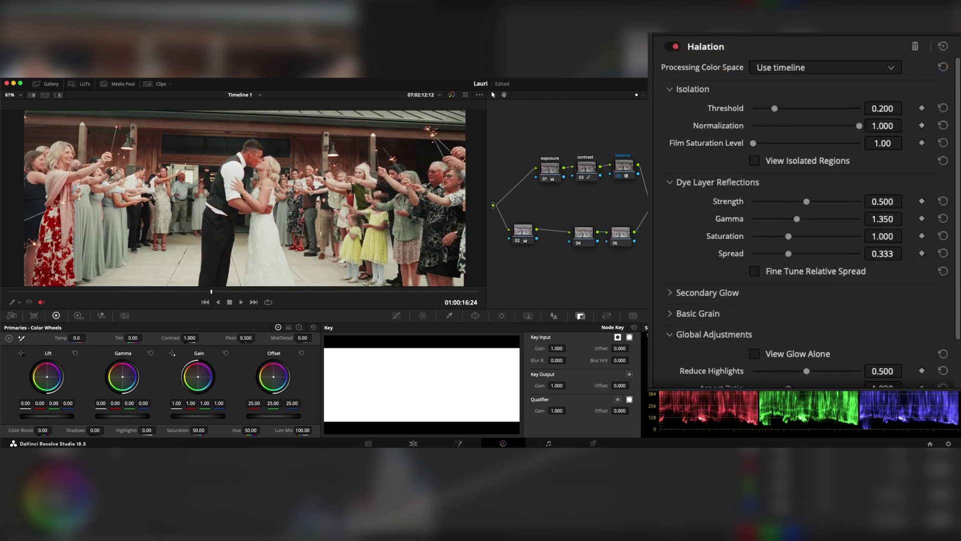
click(755, 161)
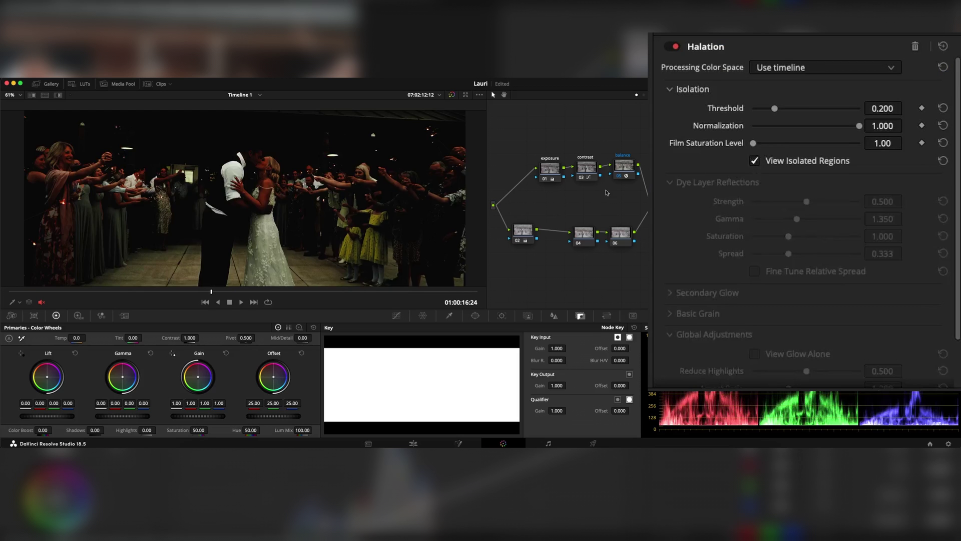
drag(774, 108, 802, 115)
scroll(306, 207, down, 3)
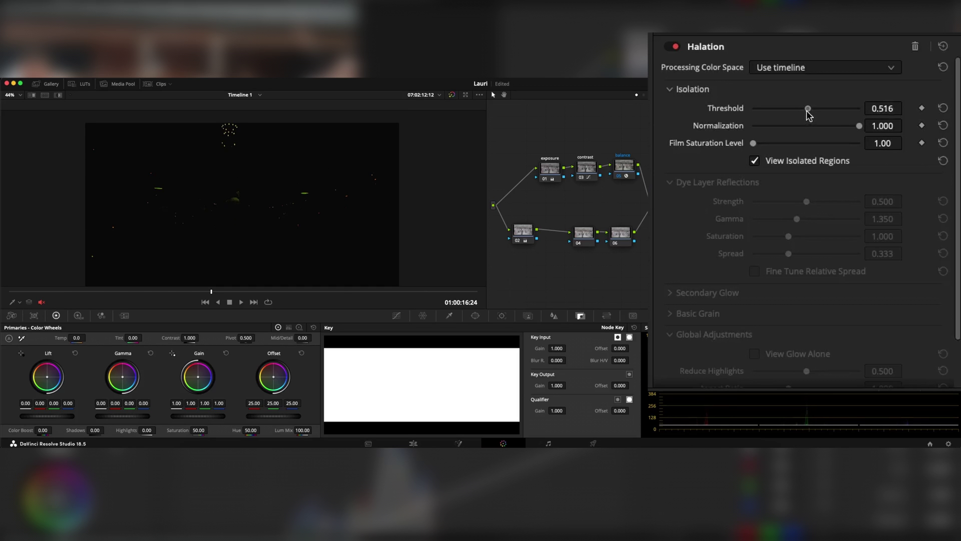
click(755, 161)
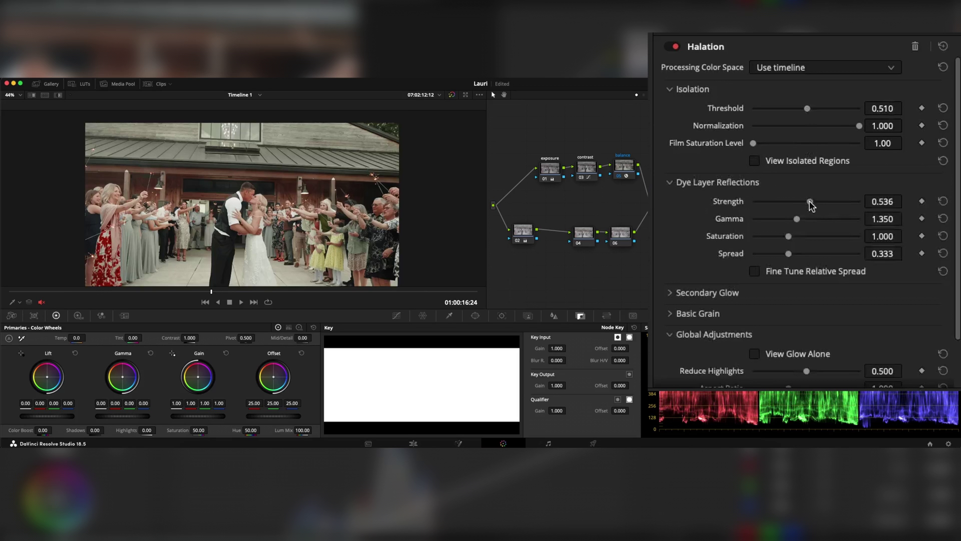
click(754, 161)
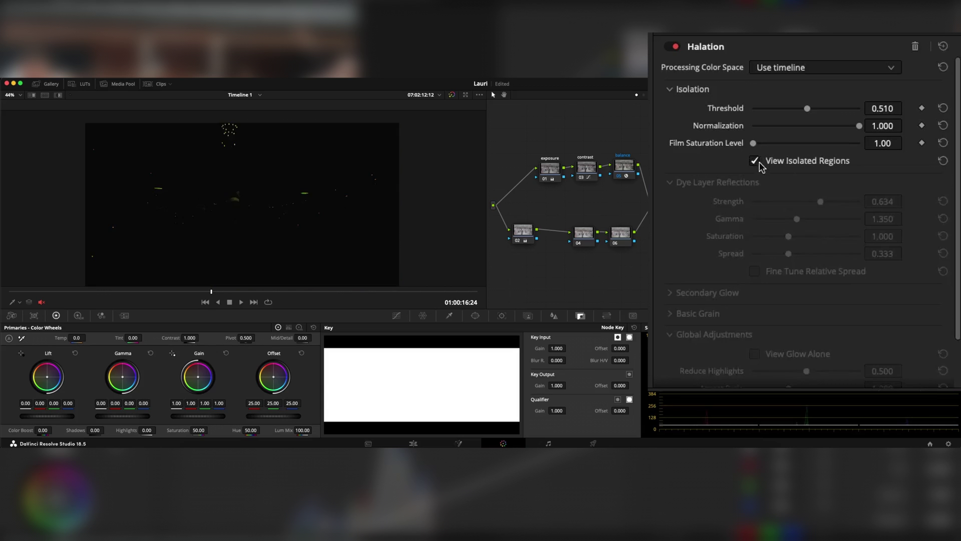
click(754, 161)
Set Halation strength 0.477, gamma 1.517, spread 0.373, then bypass node 05
mouse_move(844, 207)
mouse_down()
mouse_move(903, 209)
mouse_move(818, 204)
mouse_move(862, 206)
mouse_up()
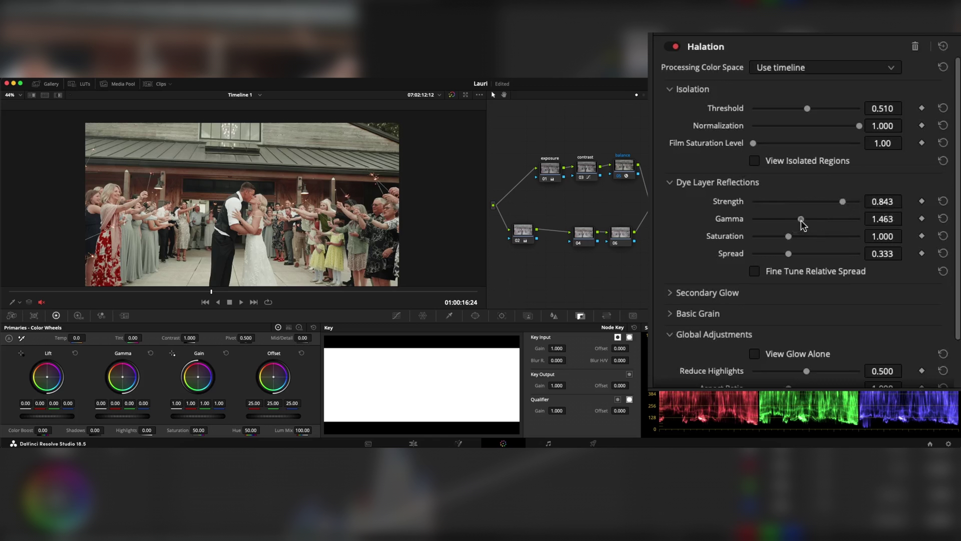
drag(802, 220, 813, 220)
scroll(373, 187, up, 5)
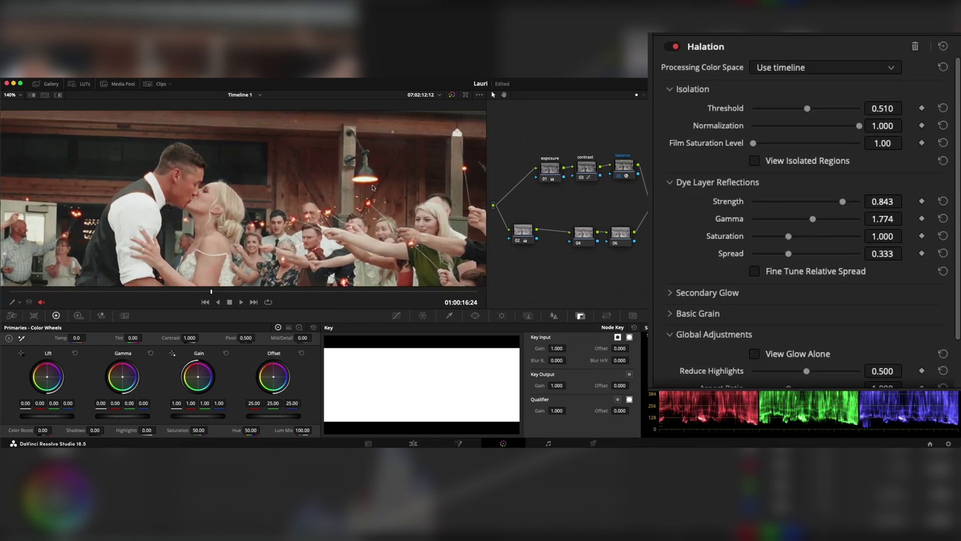
drag(373, 188, 318, 186)
drag(830, 206, 807, 220)
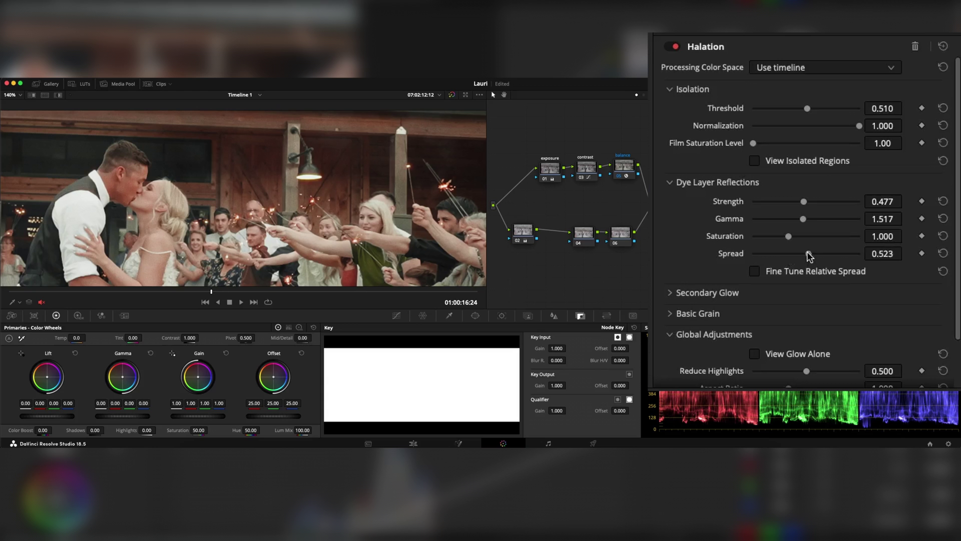
drag(809, 256, 790, 258)
scroll(83, 197, down, 10)
click(621, 177)
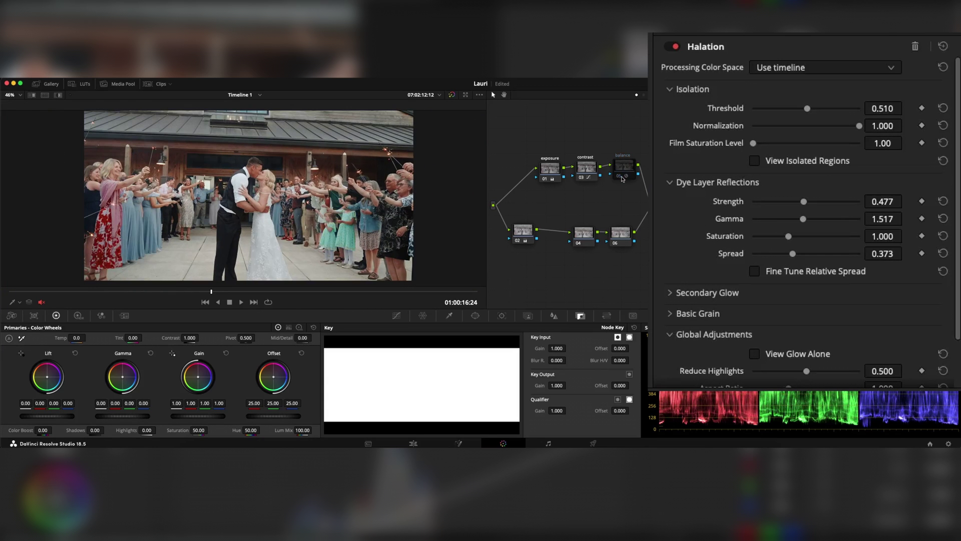
Re-enable balance node 05 and play the clip from 01:00:09:16 to review the grade
click(621, 178)
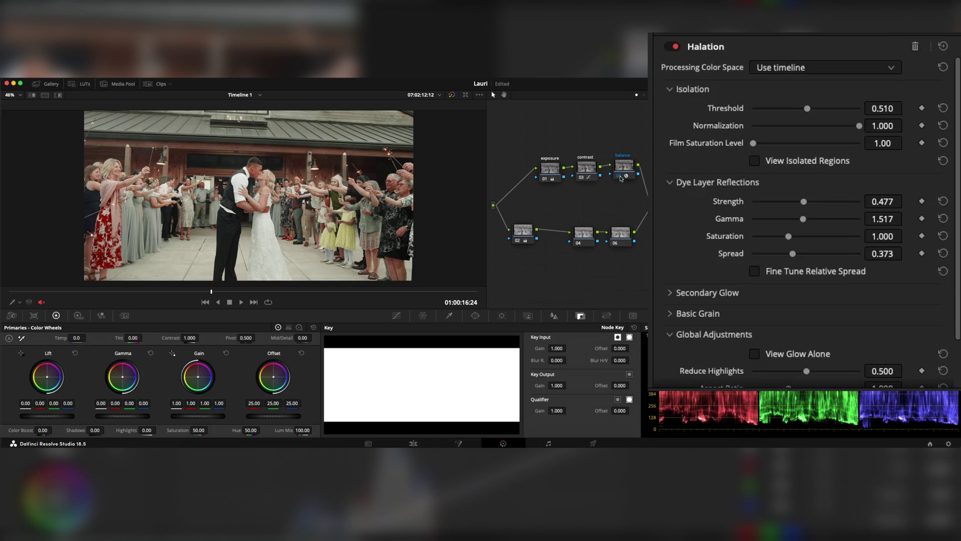
drag(164, 292, 124, 296)
key(space)
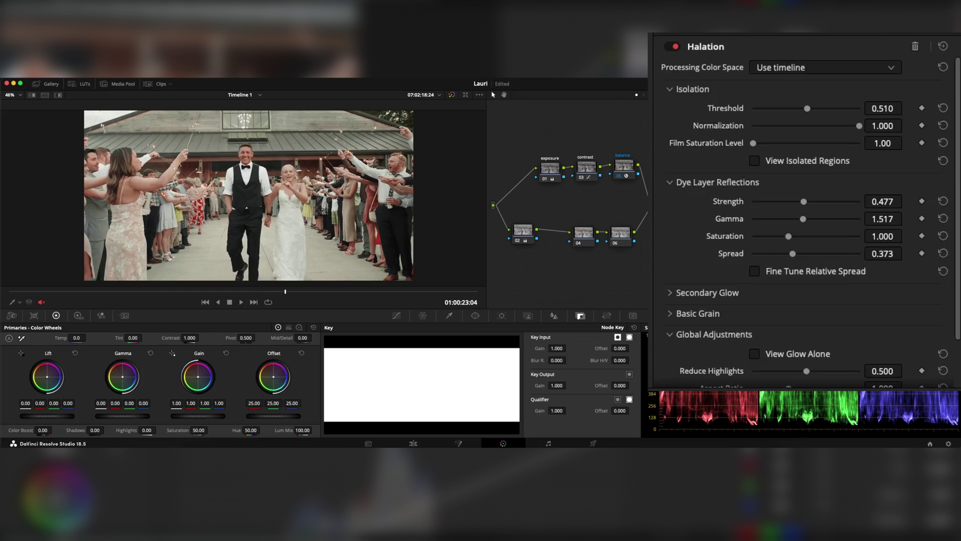
Select the balance node and review later shots from 01:00:27:00, including the sparkler exit
click(631, 174)
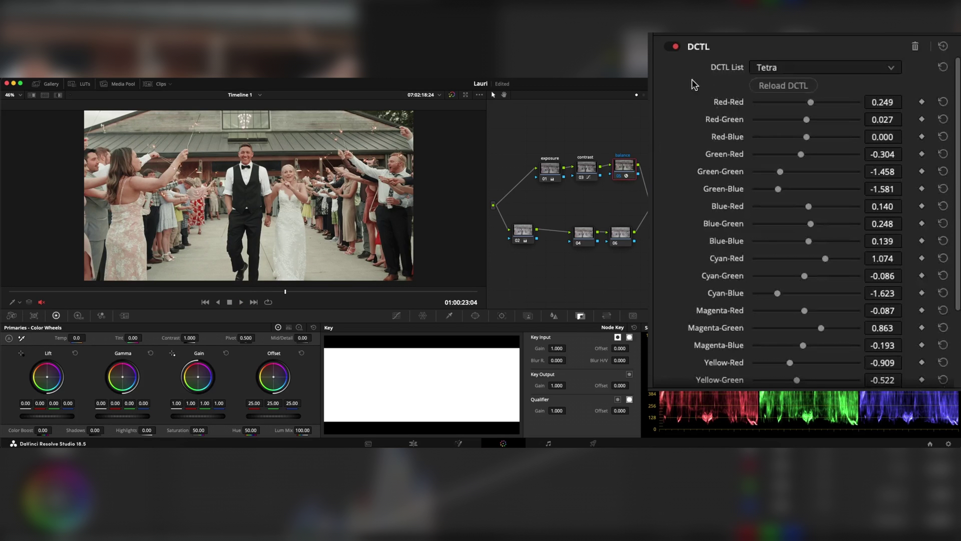
drag(288, 294, 332, 293)
scroll(335, 225, up, 2)
scroll(335, 225, down, 2)
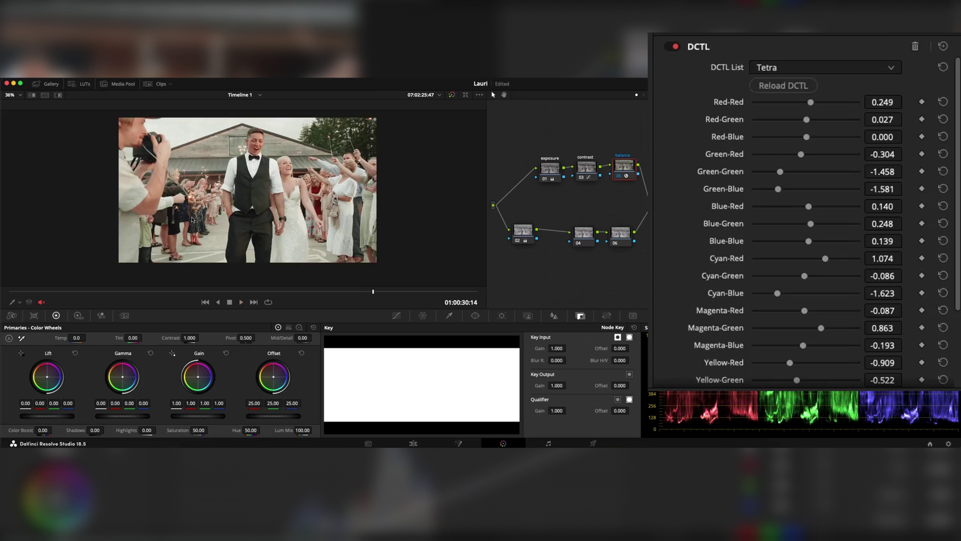
key(space)
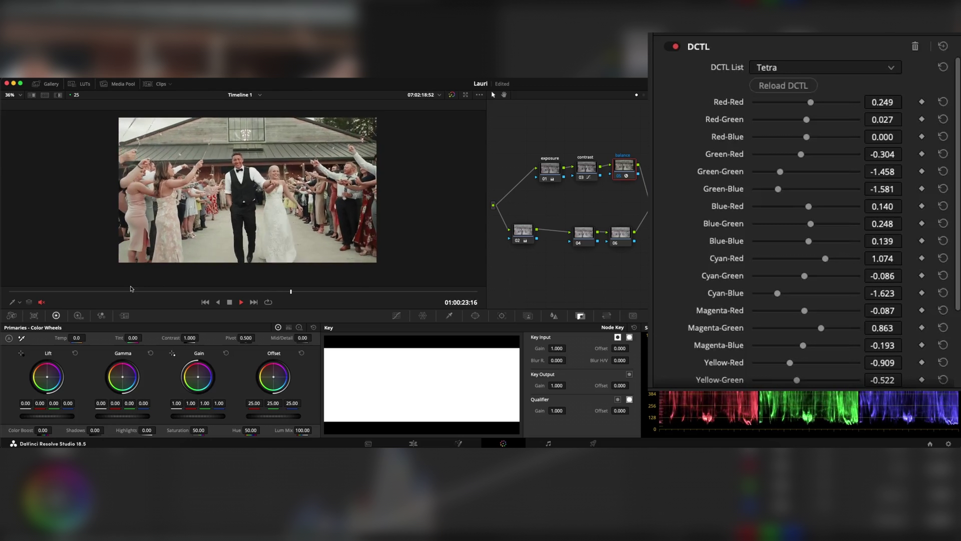
key(space)
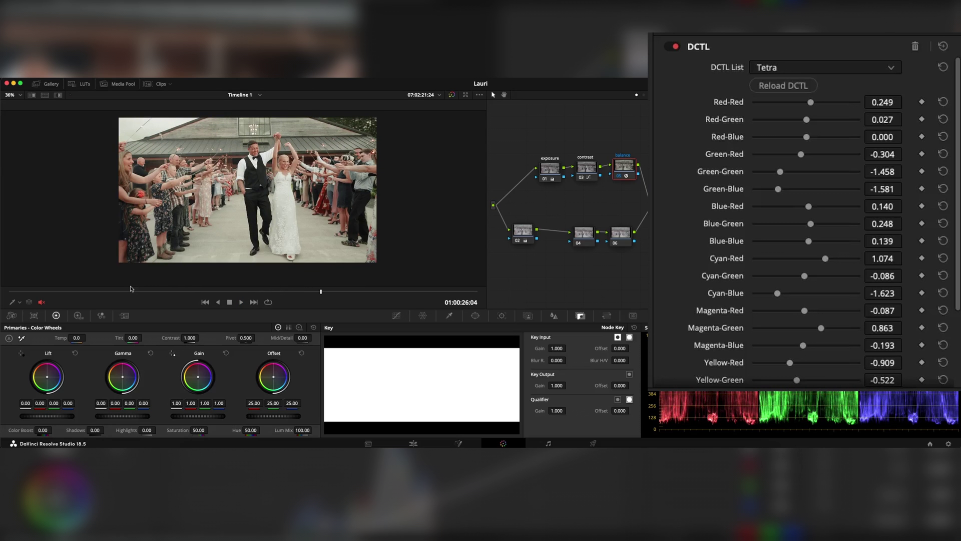